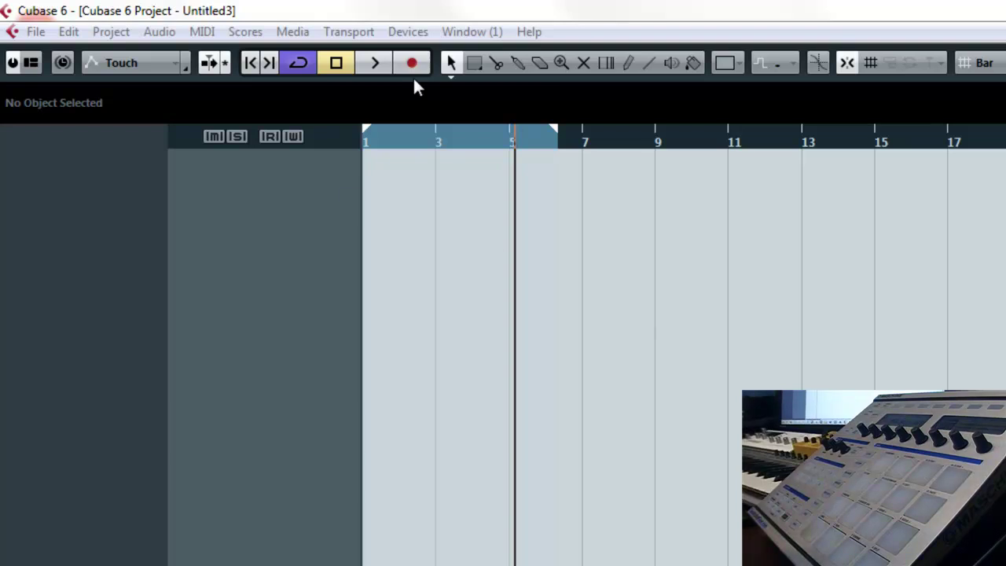
Load Maschine into VST instrument slot 1 and create its Maschine 01 MIDI track
click(407, 35)
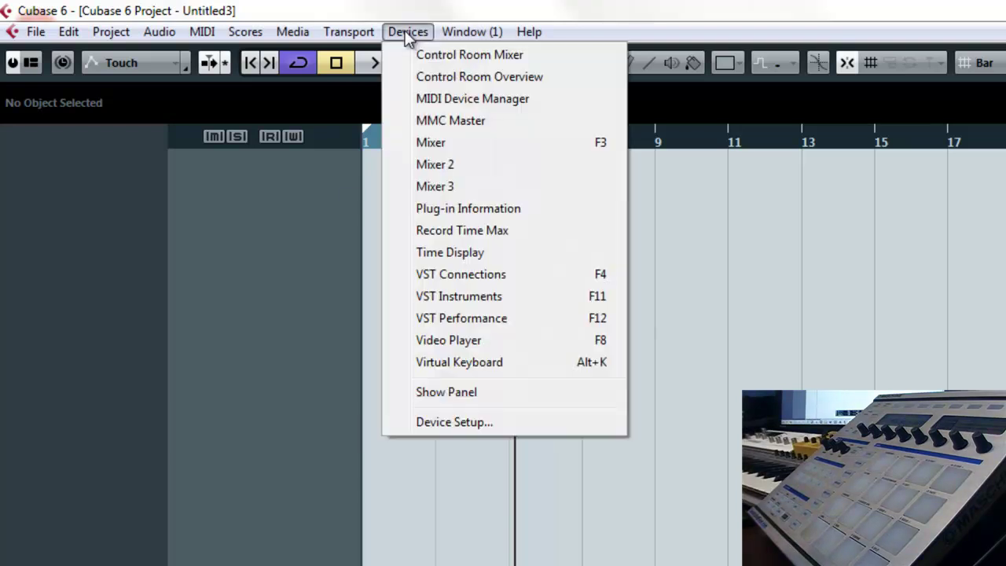
click(479, 305)
click(553, 483)
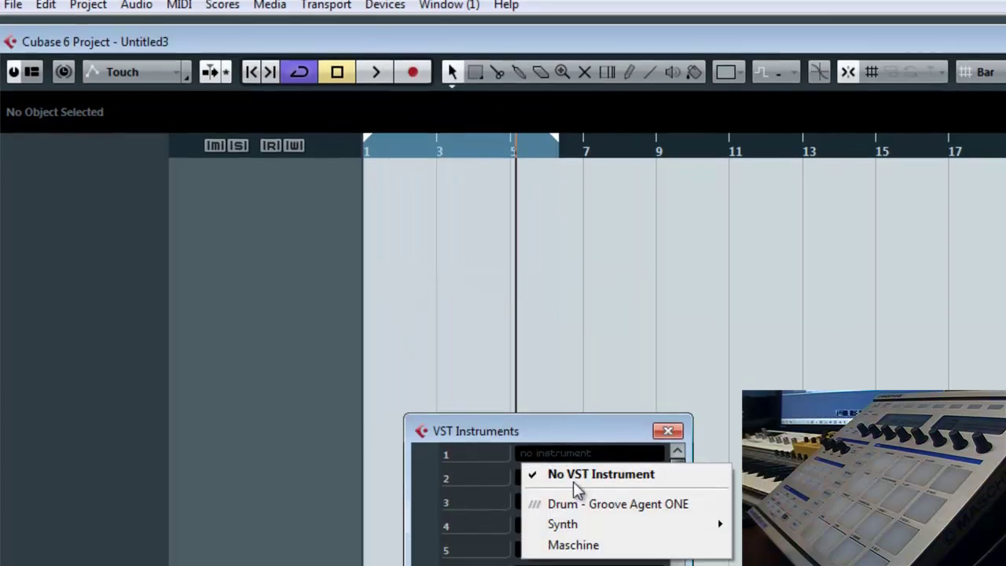
click(612, 490)
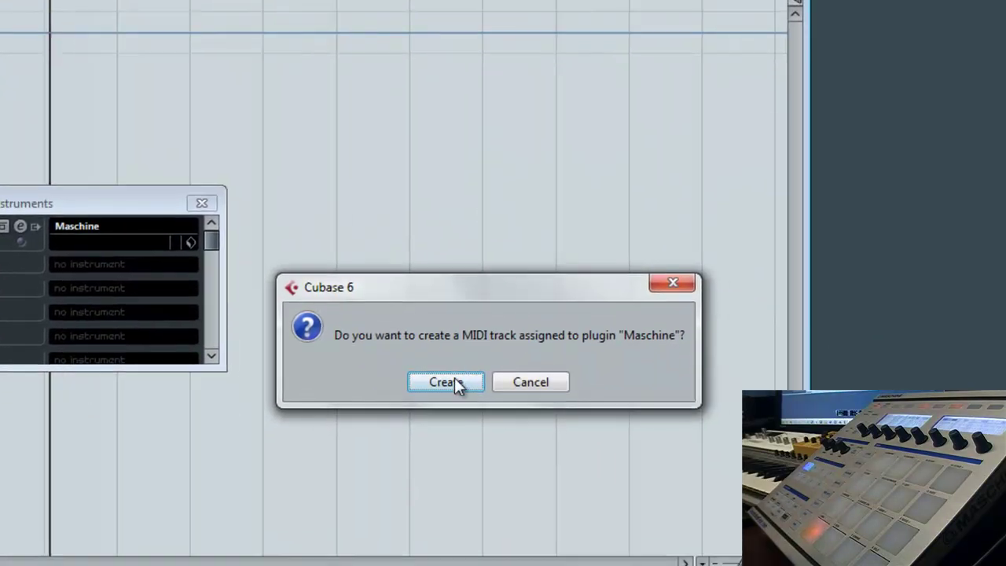
click(454, 380)
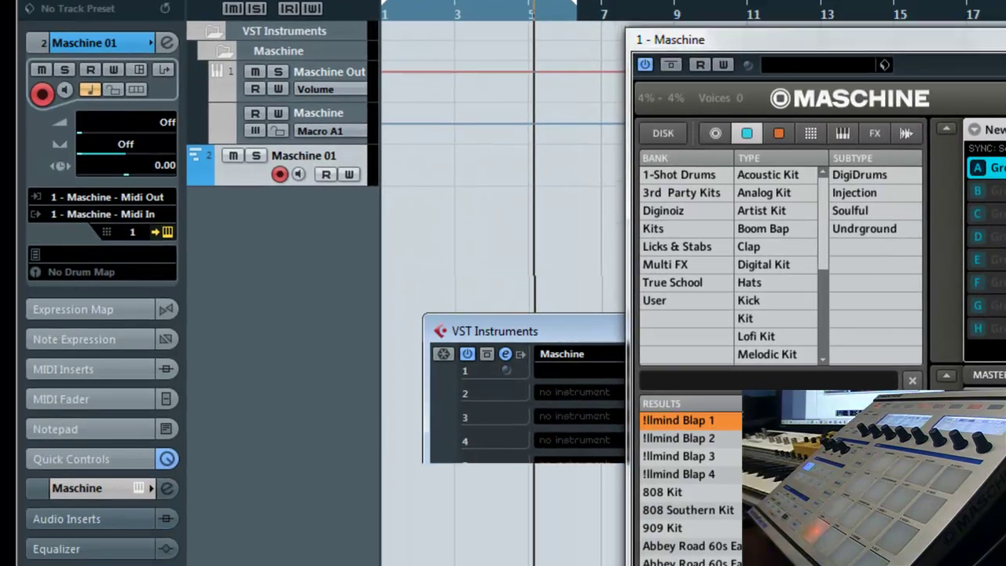
Close the VST Instruments rack and duplicate the Maschine 01 track
click(233, 433)
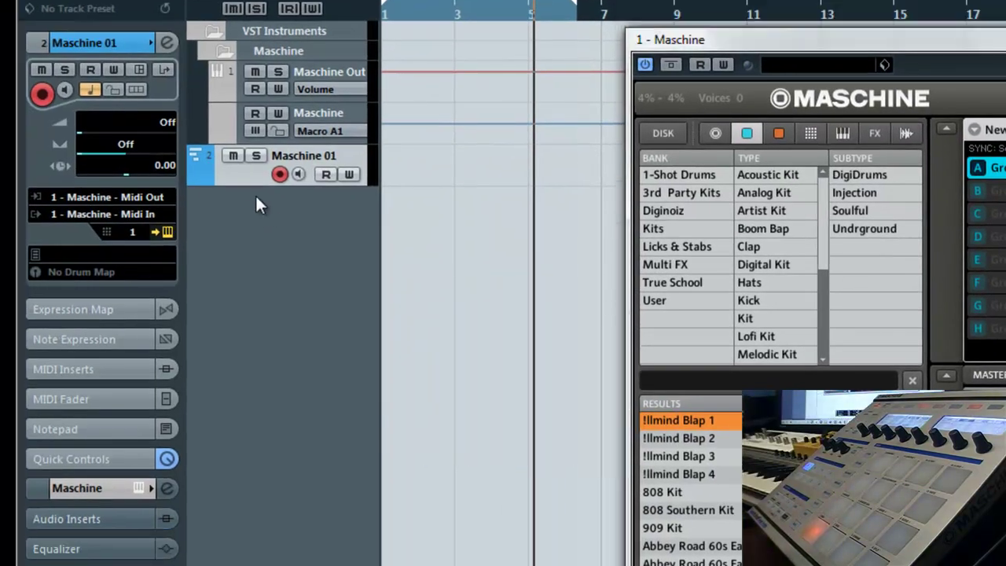
right_click(240, 178)
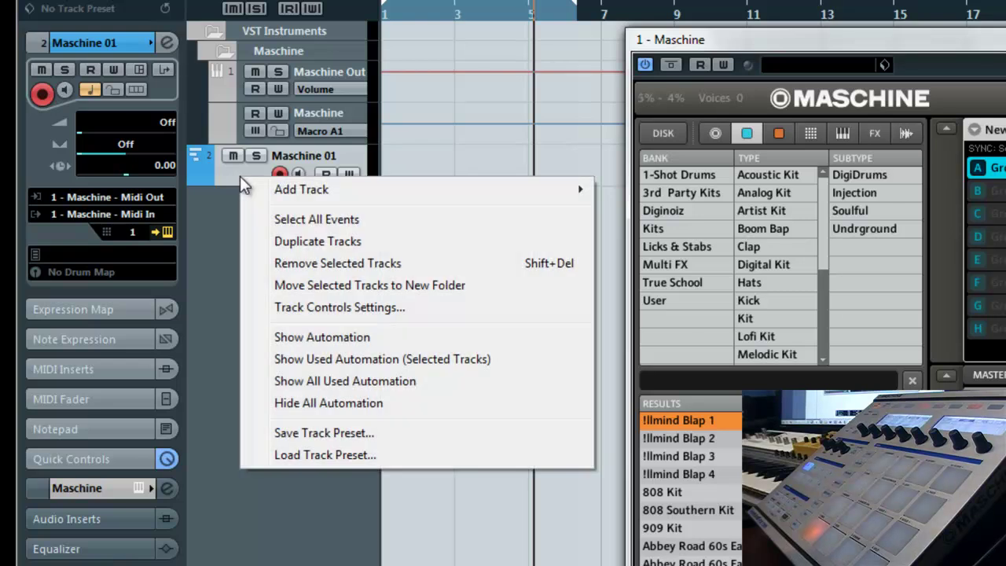
click(274, 238)
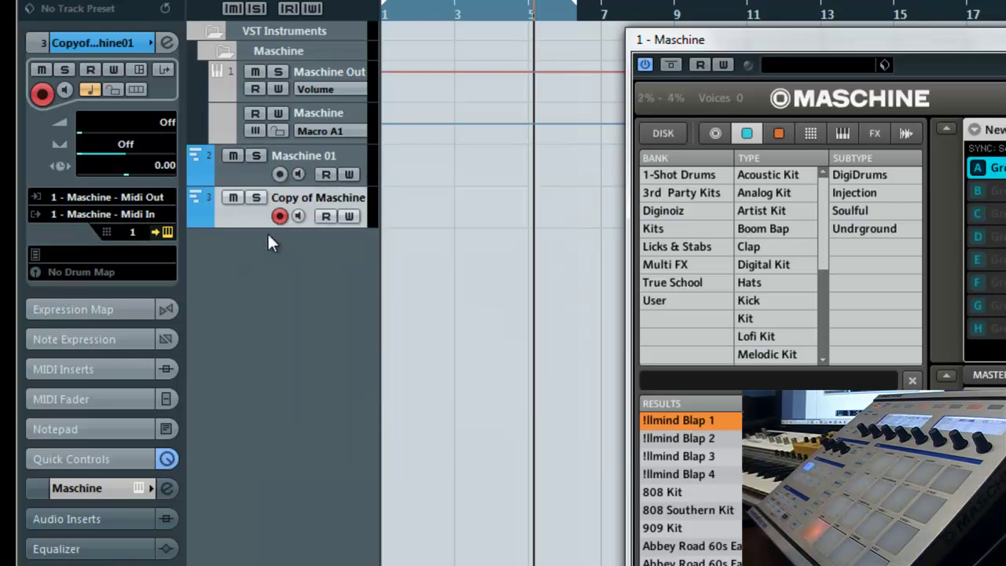
Delete the Copy of Maschine track and bring up the Add MIDI Track dialog
right_click(232, 218)
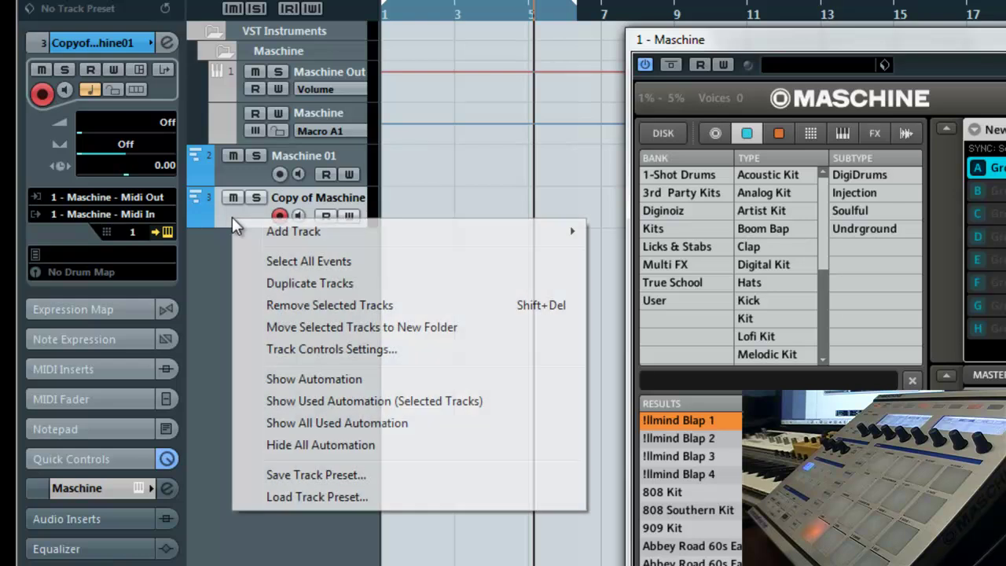
click(344, 306)
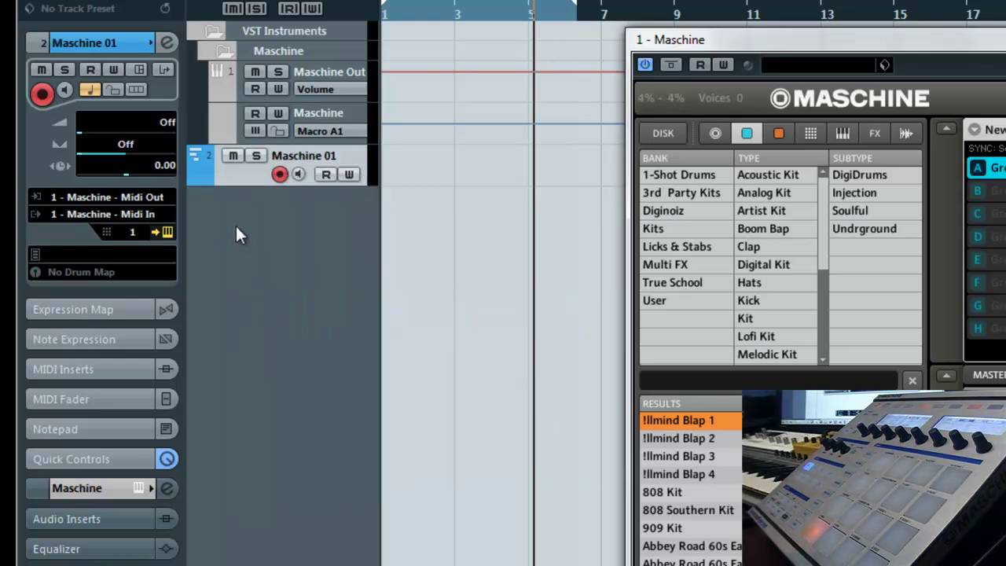
right_click(237, 227)
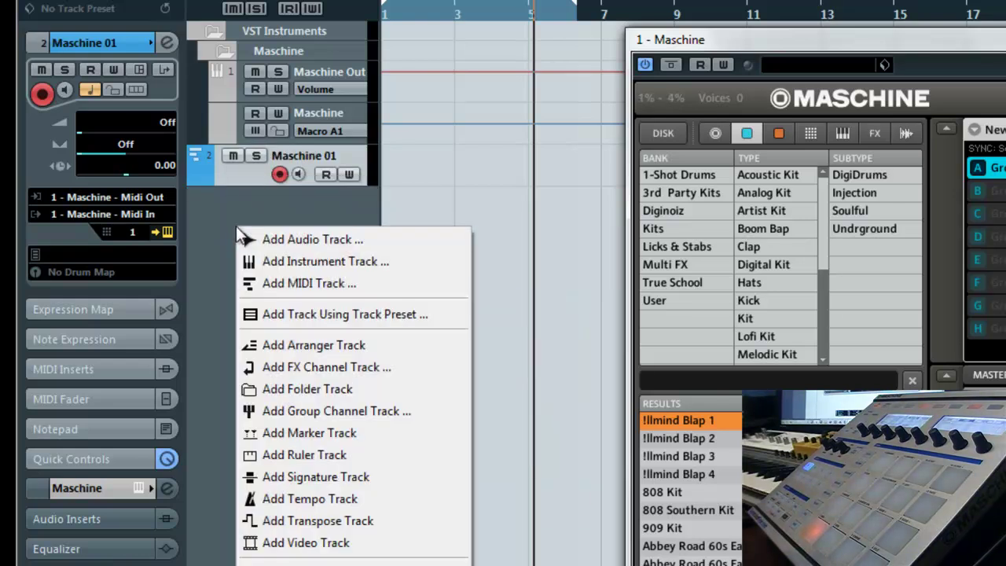
click(305, 284)
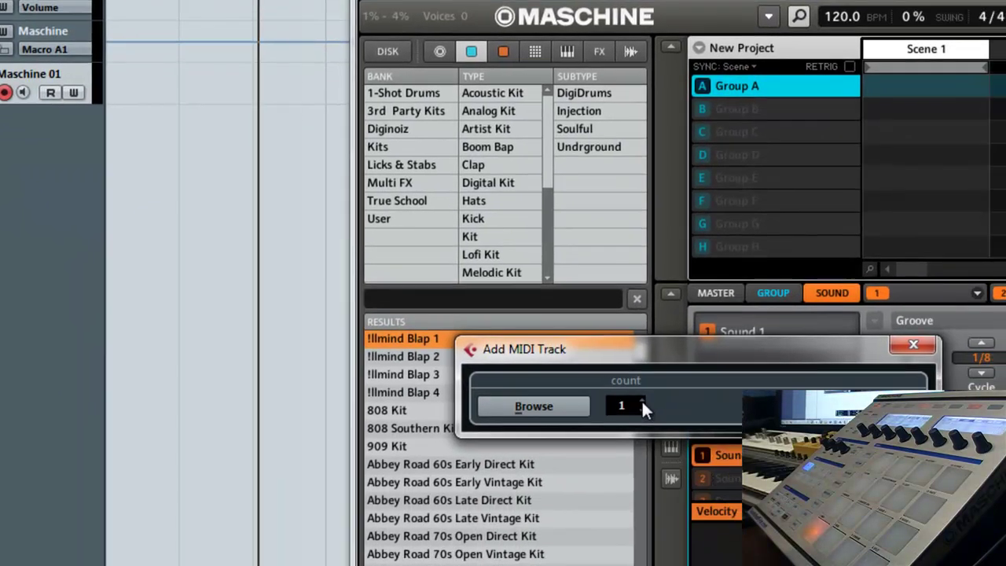
Add three MIDI tracks and rename the first new one Maschine 02
double_click(642, 401)
key(Return)
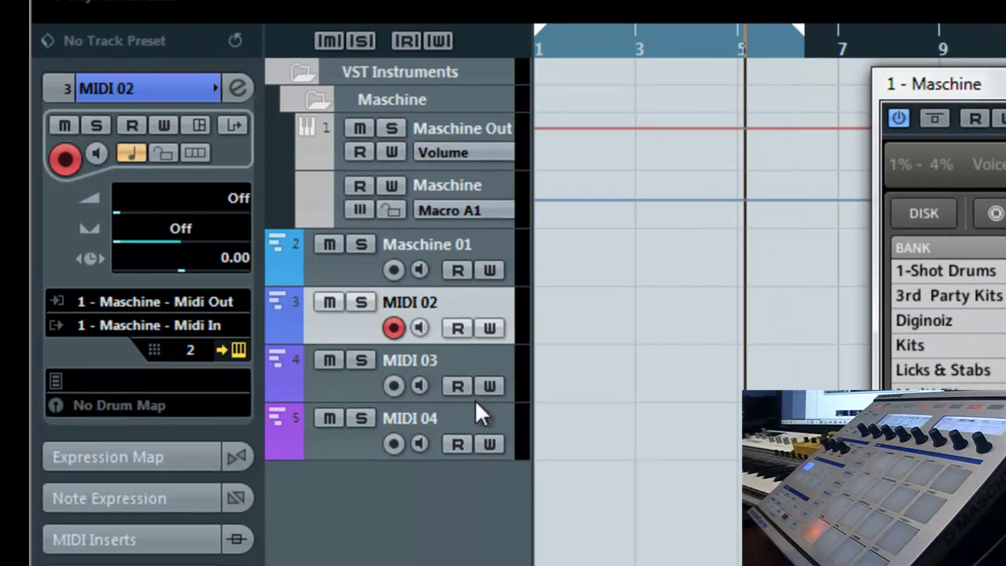
double_click(427, 302)
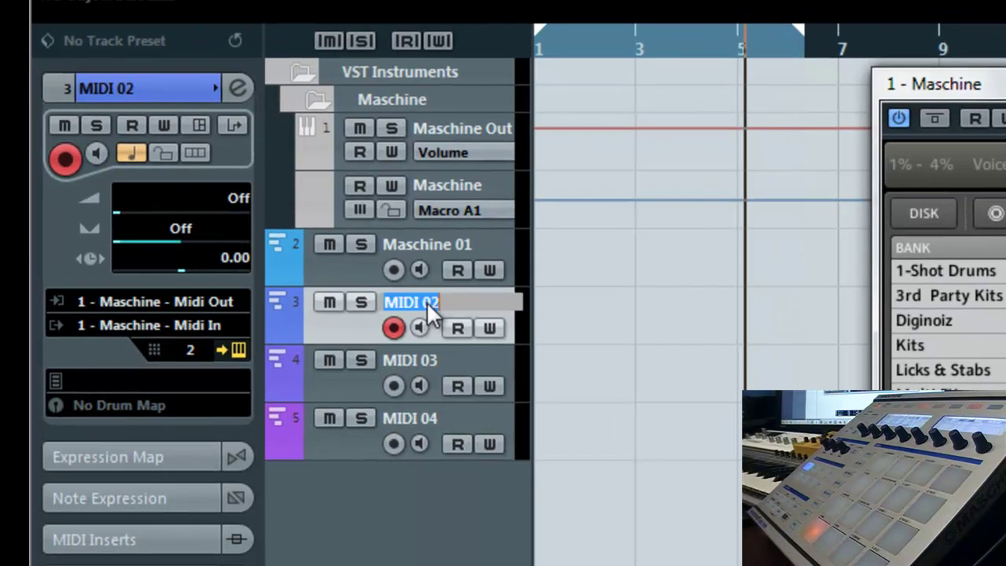
text(Maschine 02)
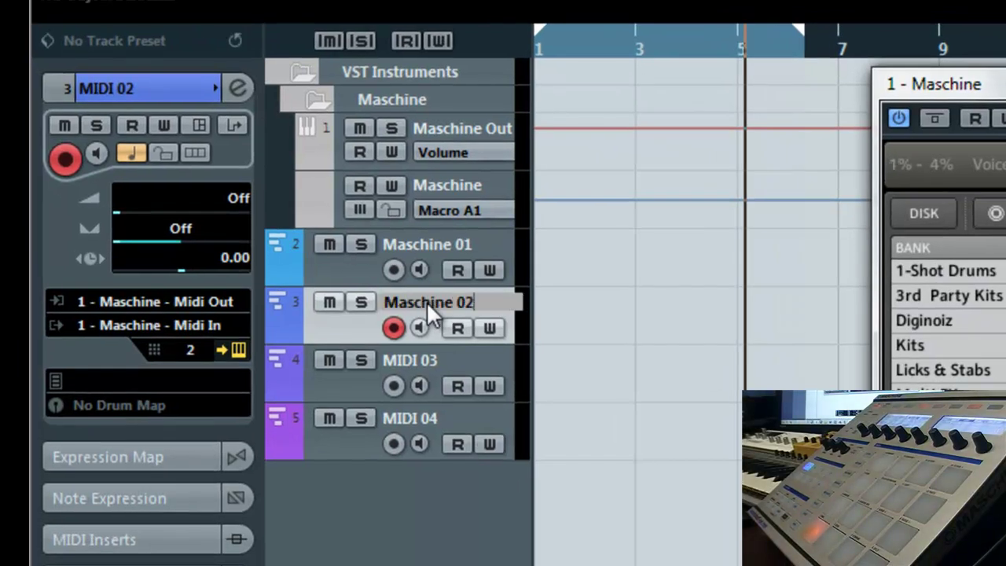
key(Return)
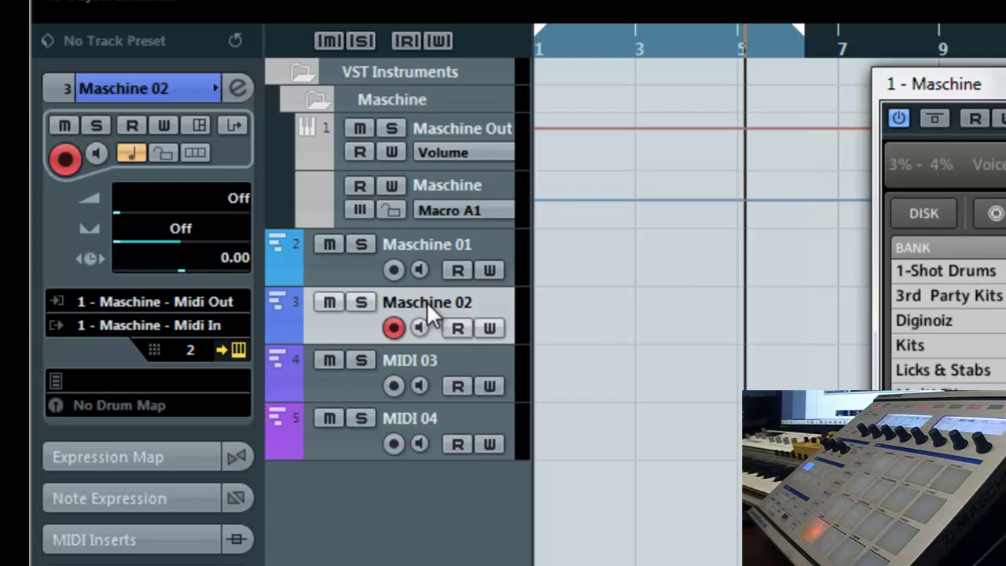
Rename the remaining two new tracks Maschine 03 and Maschine 04
double_click(427, 355)
text(Masch)
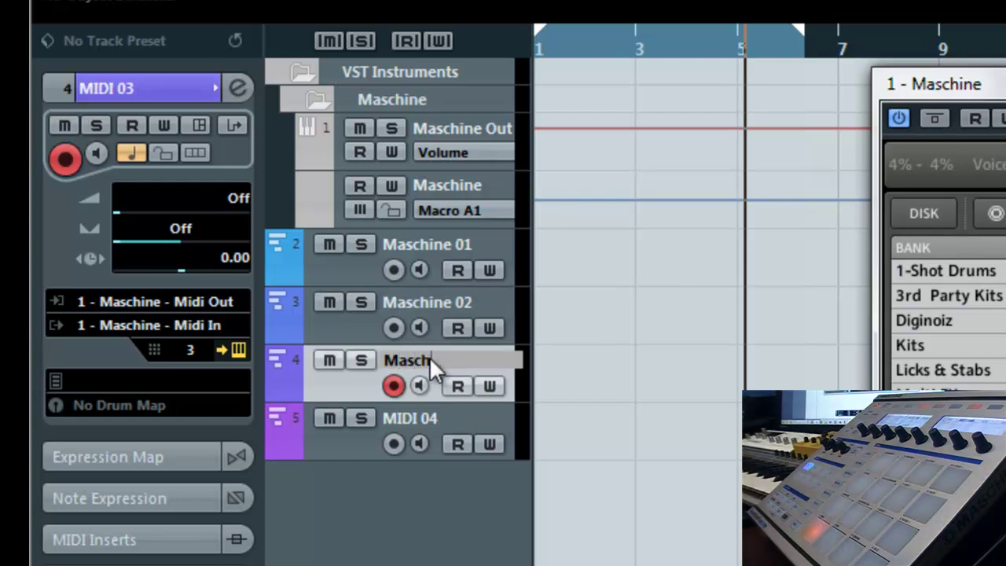
text(ine 03)
key(Return)
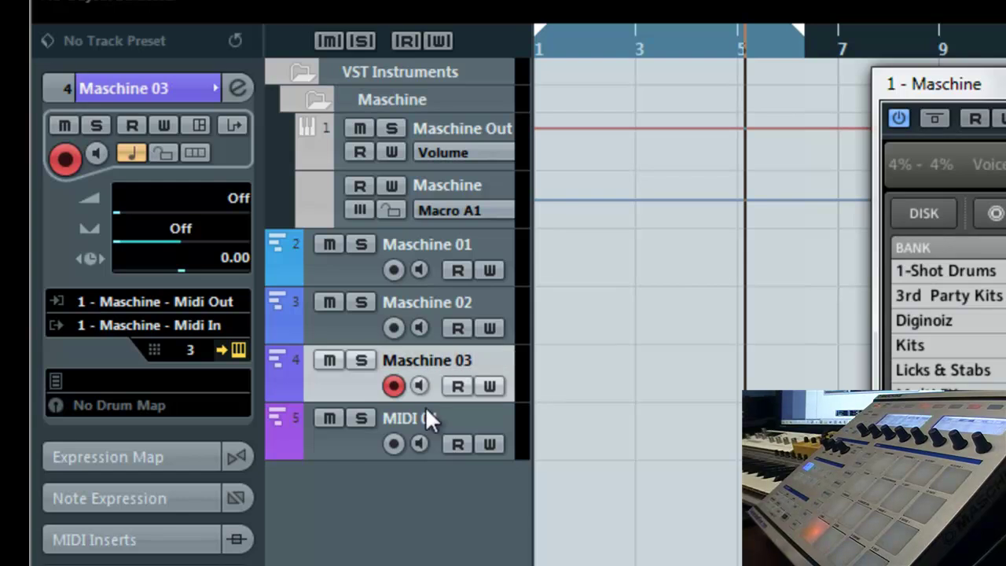
double_click(425, 417)
text(Masc)
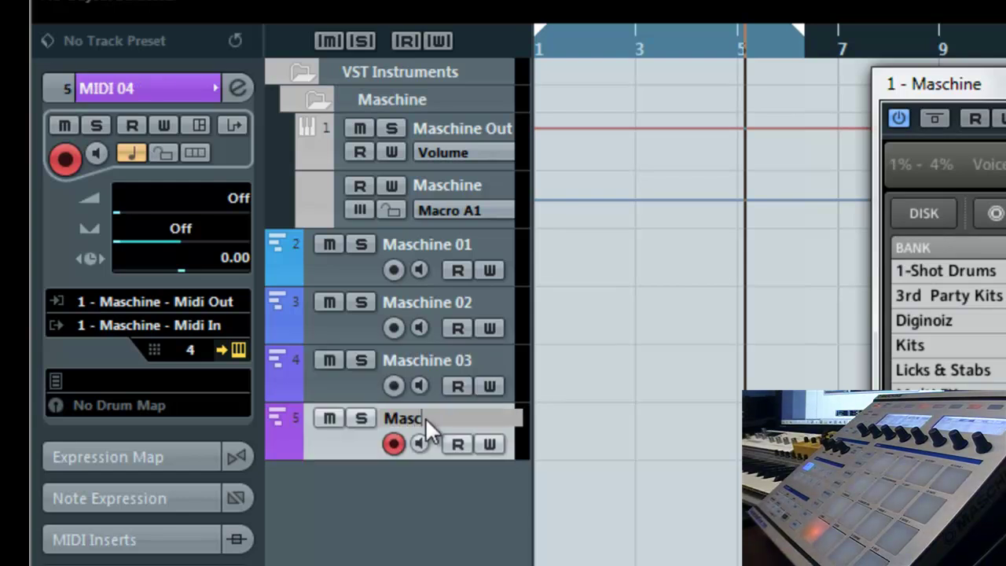
text(hine 04)
key(Return)
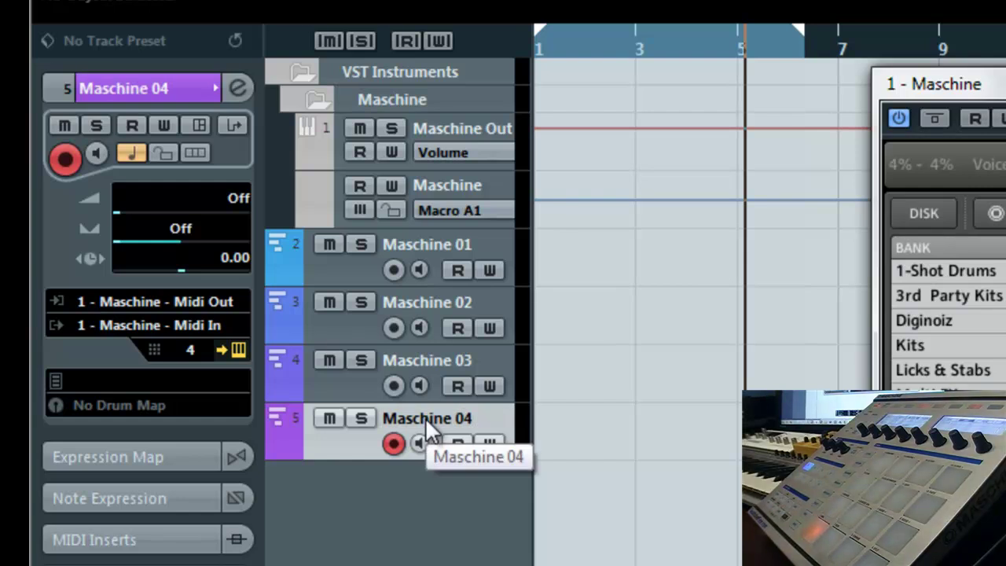
Record-arm Maschine 01 with input 1 - Maschine - Midi Out, keeping output on Maschine Midi In
click(348, 269)
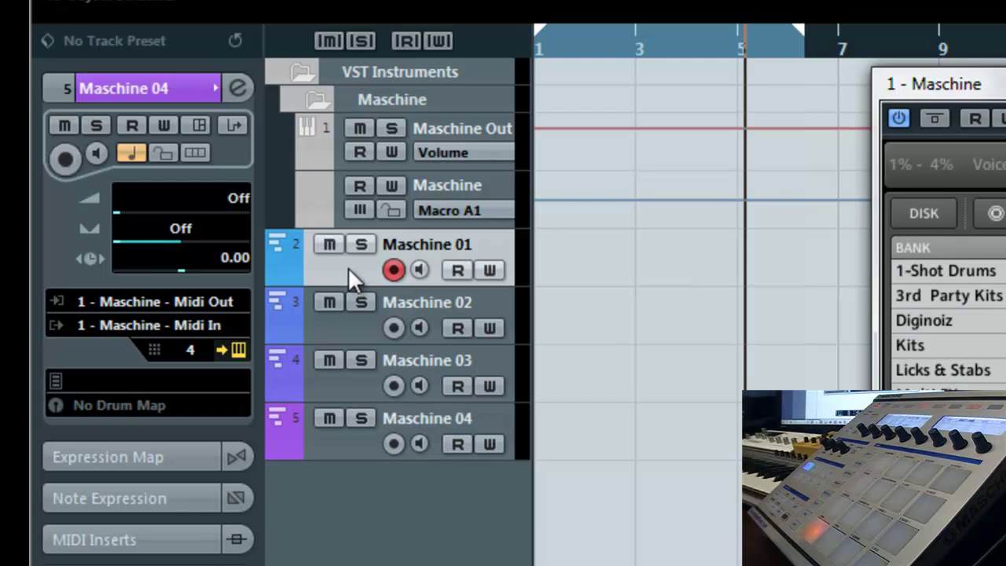
click(139, 300)
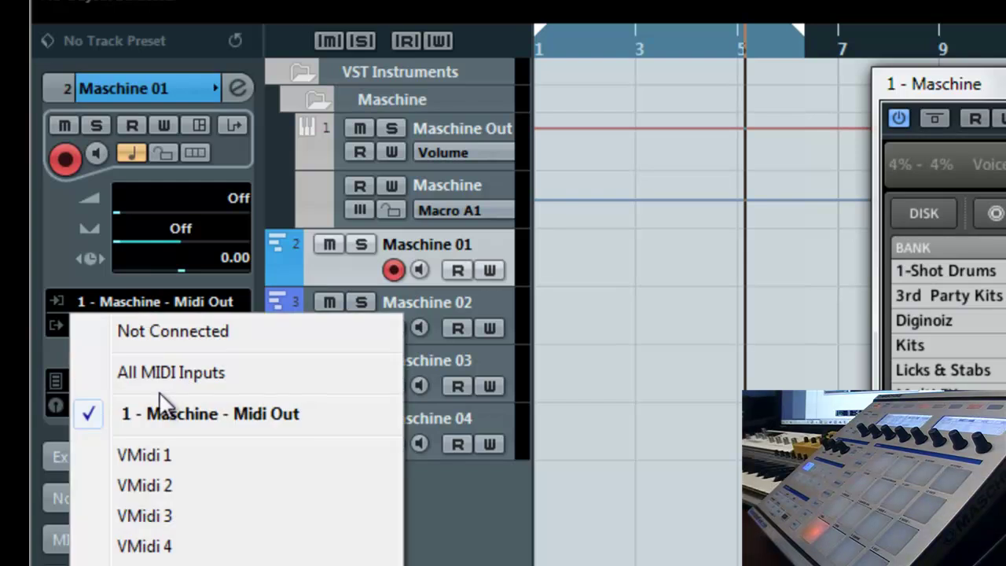
click(183, 451)
click(170, 301)
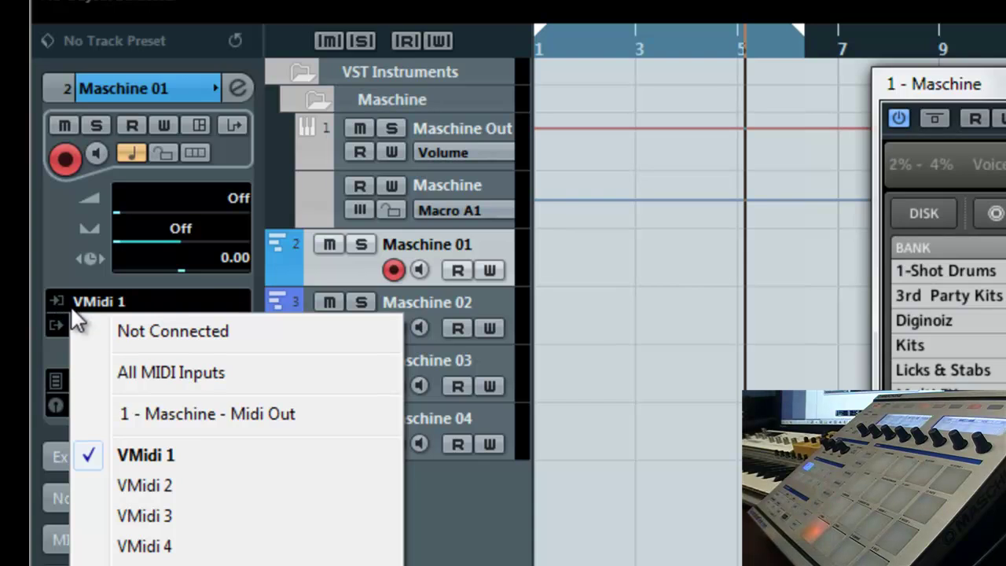
click(241, 420)
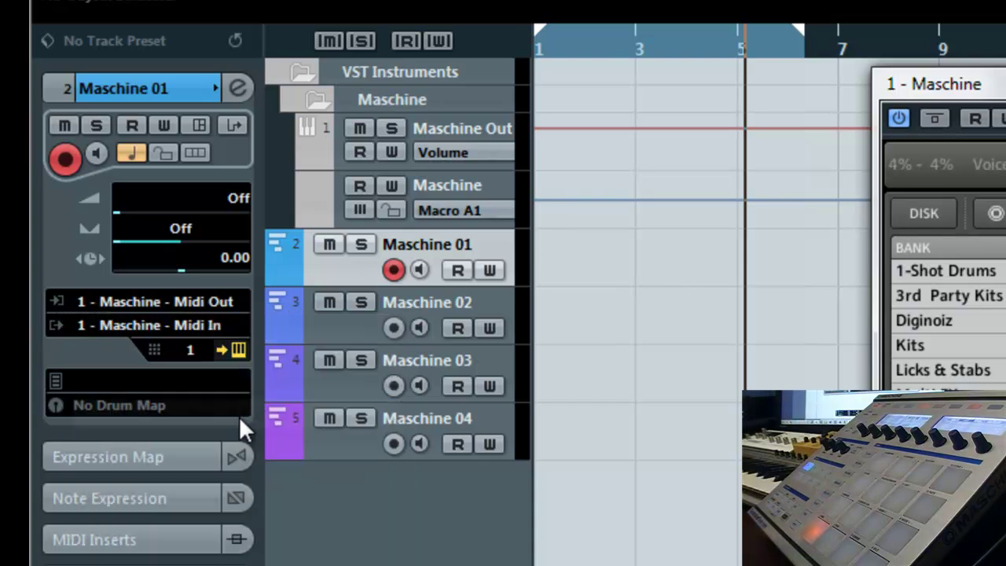
click(99, 323)
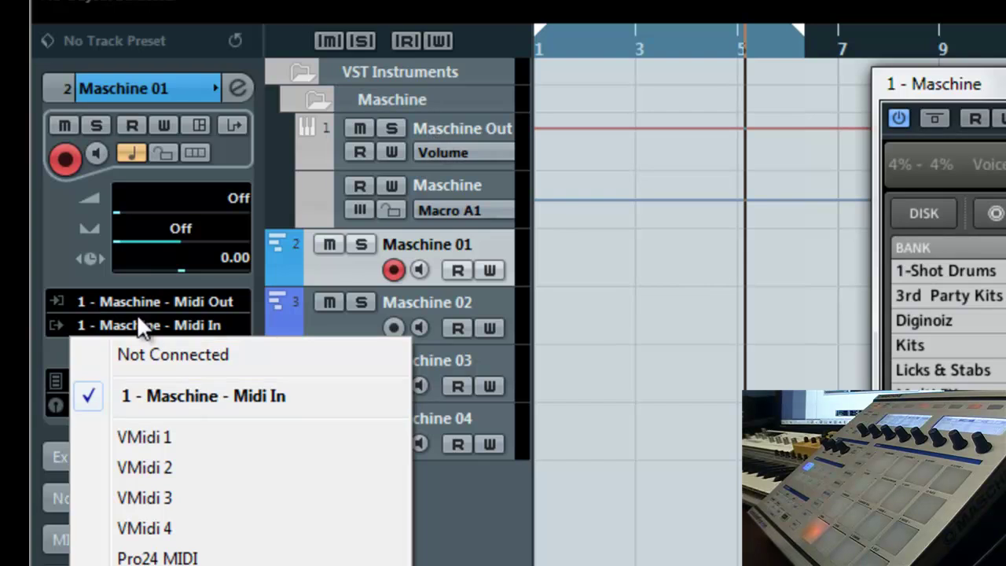
key(Escape)
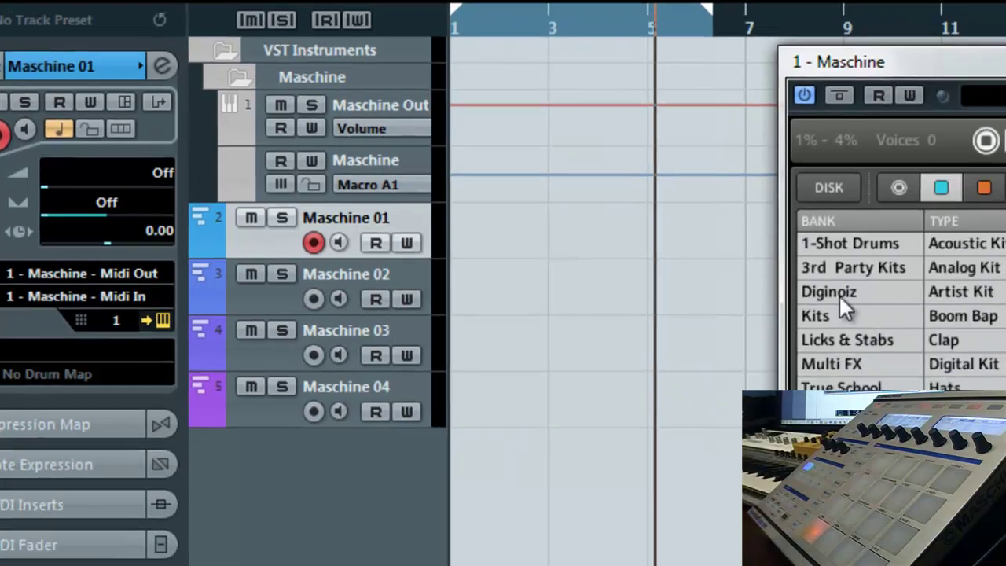
Filter the browser to Diginoiz kits and load DigiDrums Kit 09 into Group A
click(974, 320)
click(152, 75)
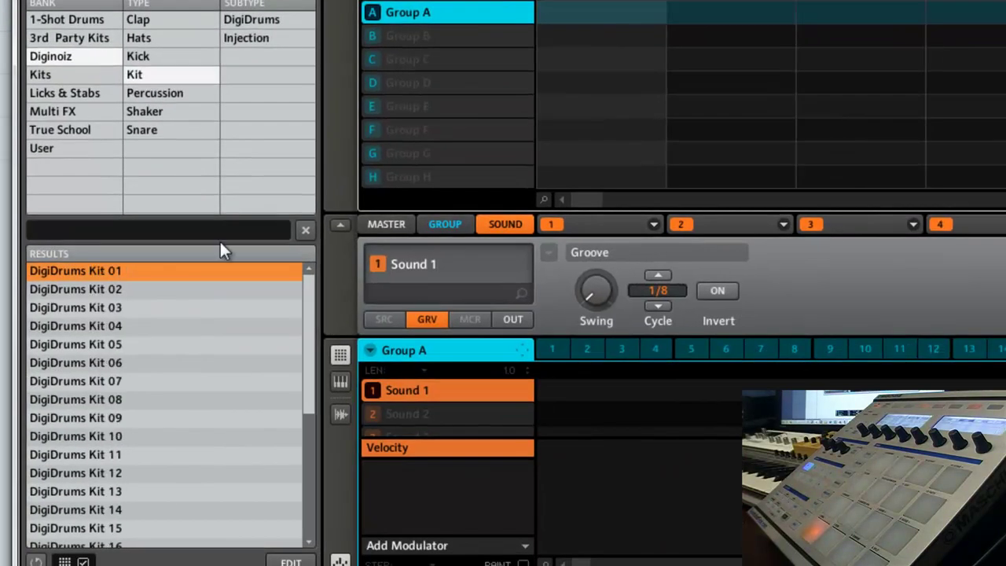
double_click(102, 419)
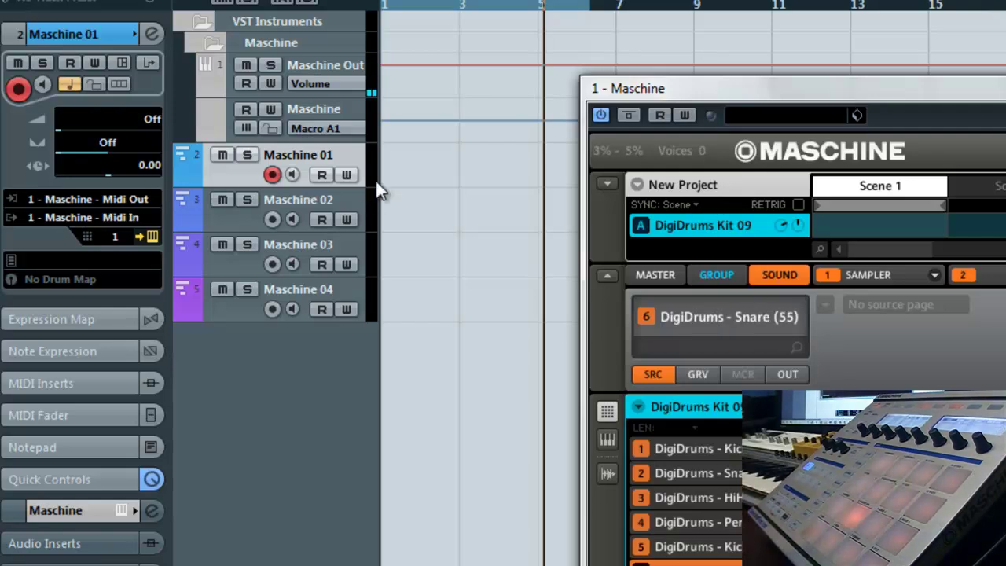
Map Group A's sounds to consecutive MIDI notes from C3 on channel 1 via Sound MIDI Batch Setup
click(609, 275)
click(637, 300)
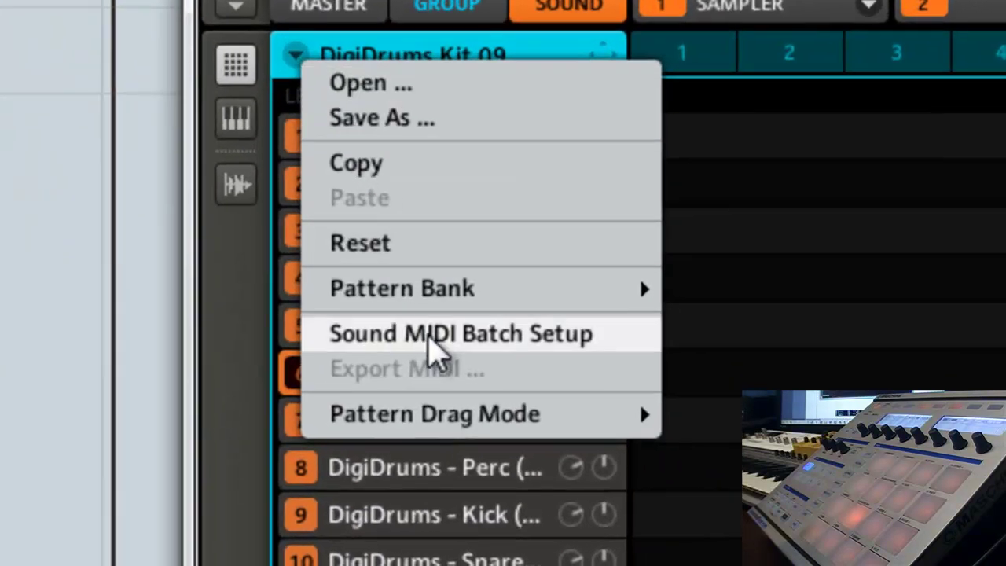
click(434, 346)
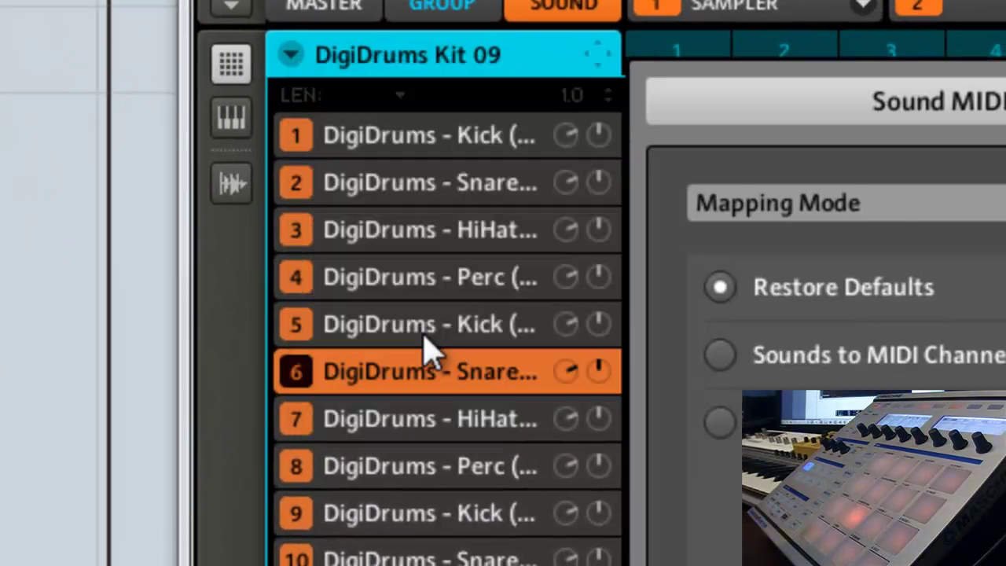
click(221, 272)
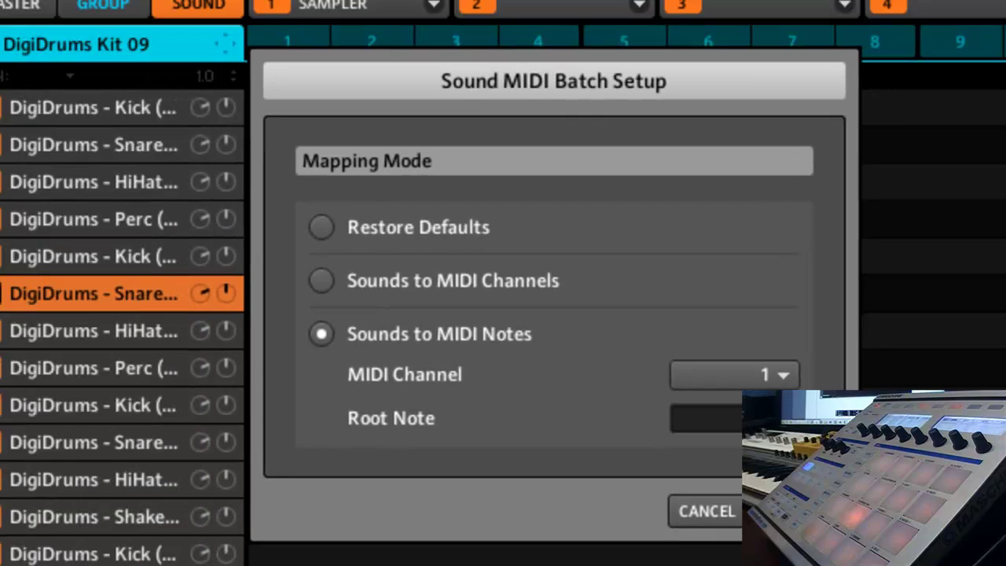
click(656, 463)
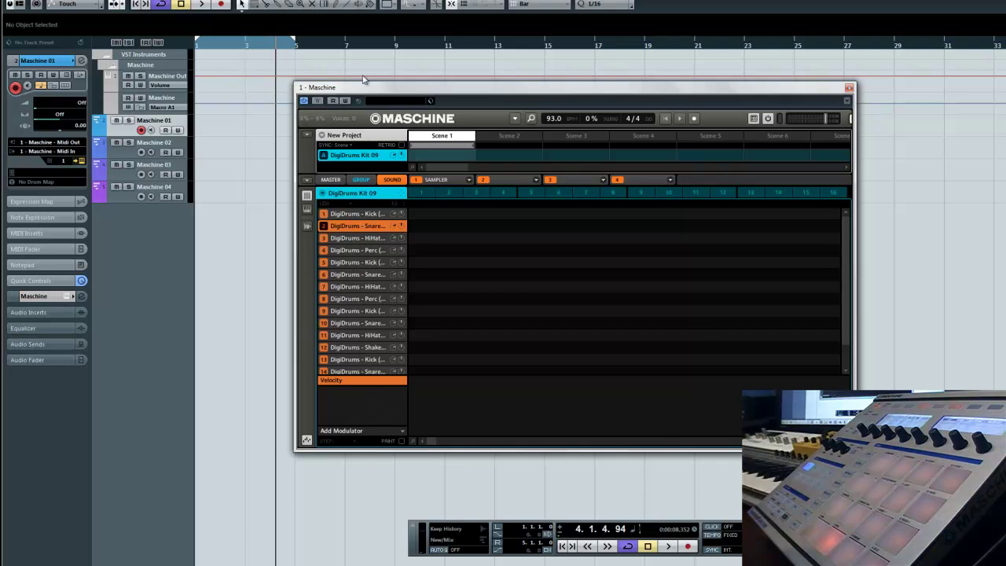
Stop the drum recording, return to the project start and play the part back
drag(369, 88, 383, 78)
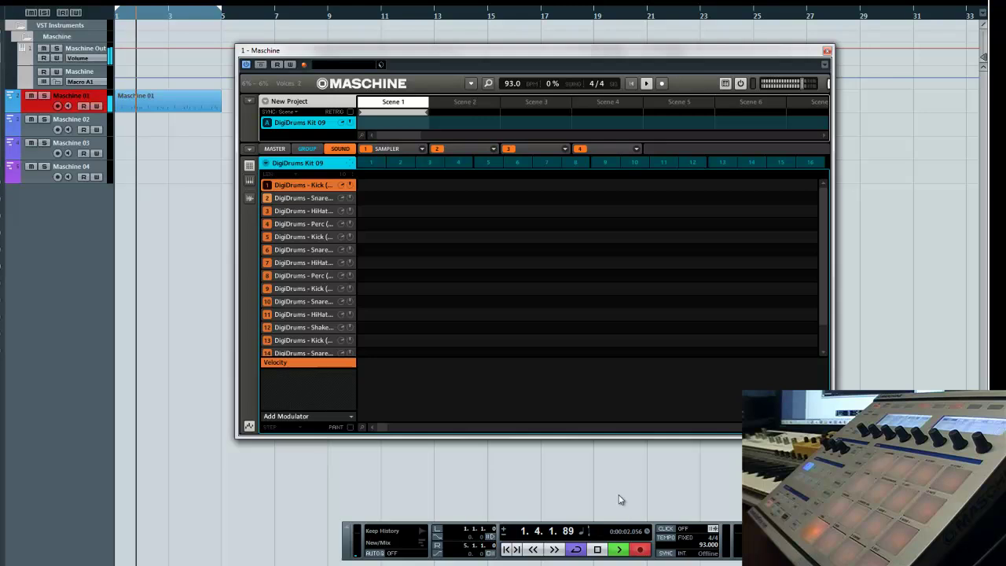
click(597, 549)
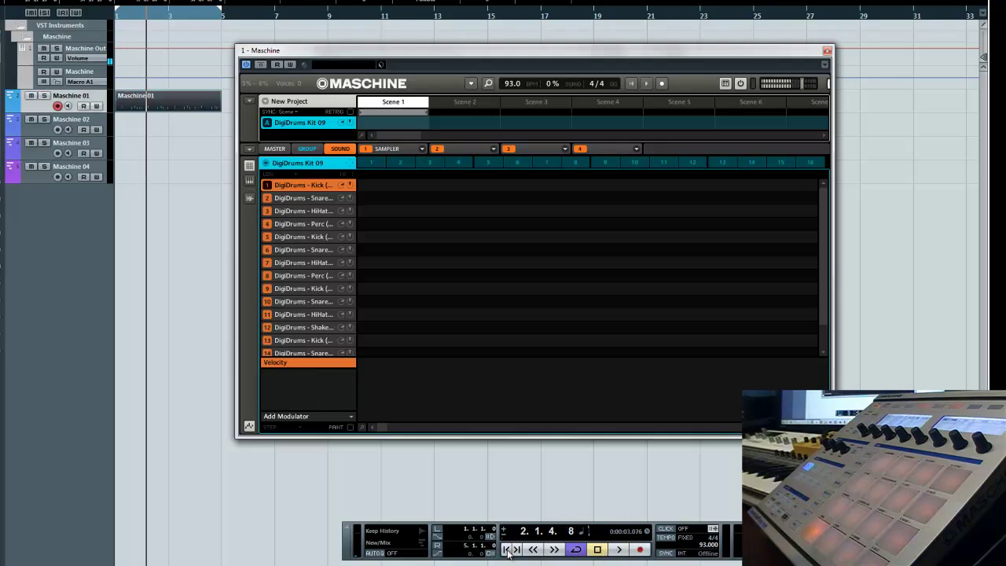
click(506, 549)
click(619, 550)
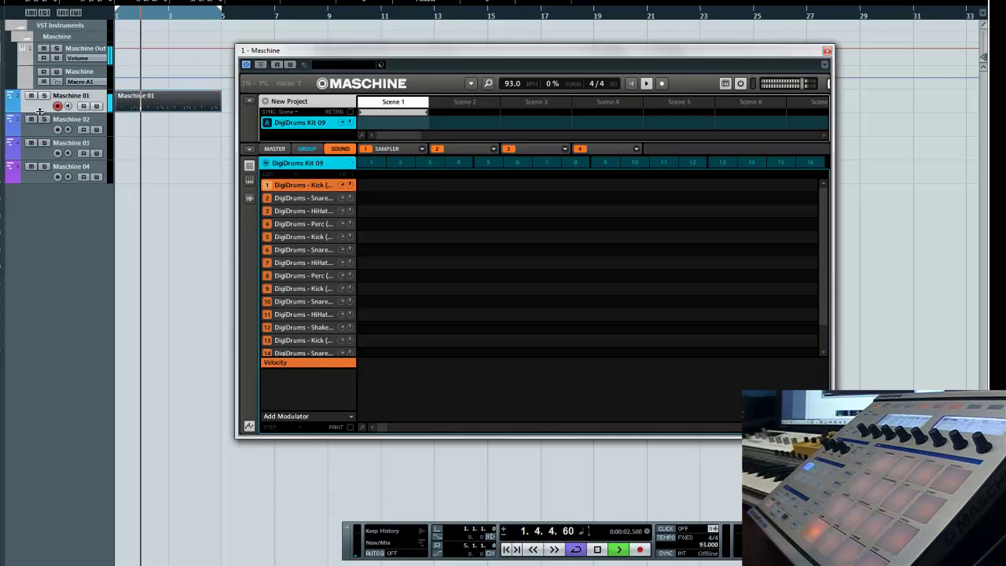
Enlarge the Maschine 01 track, review its drum notes in the Key Editor, then record-enable Maschine 02
drag(44, 112, 43, 186)
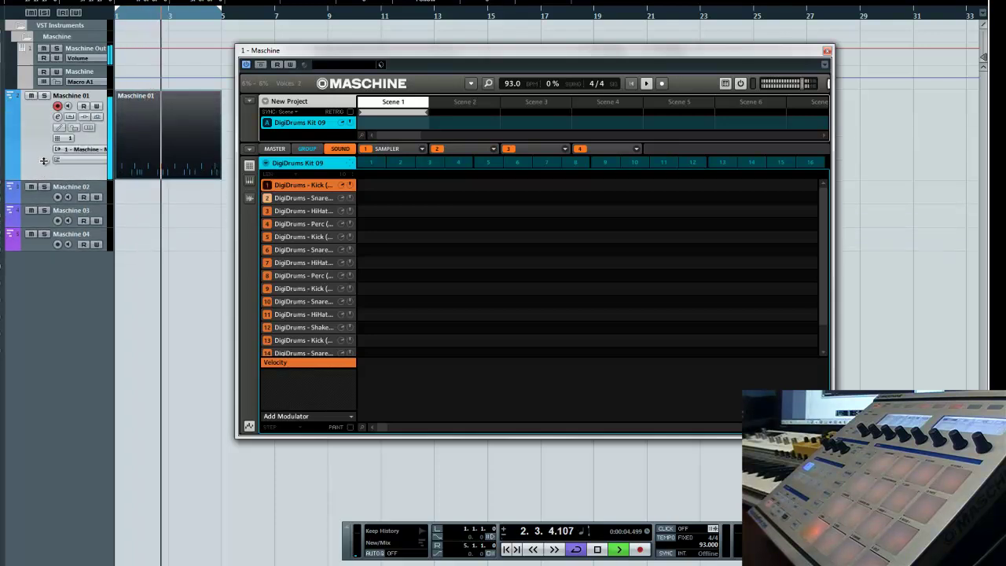
double_click(169, 112)
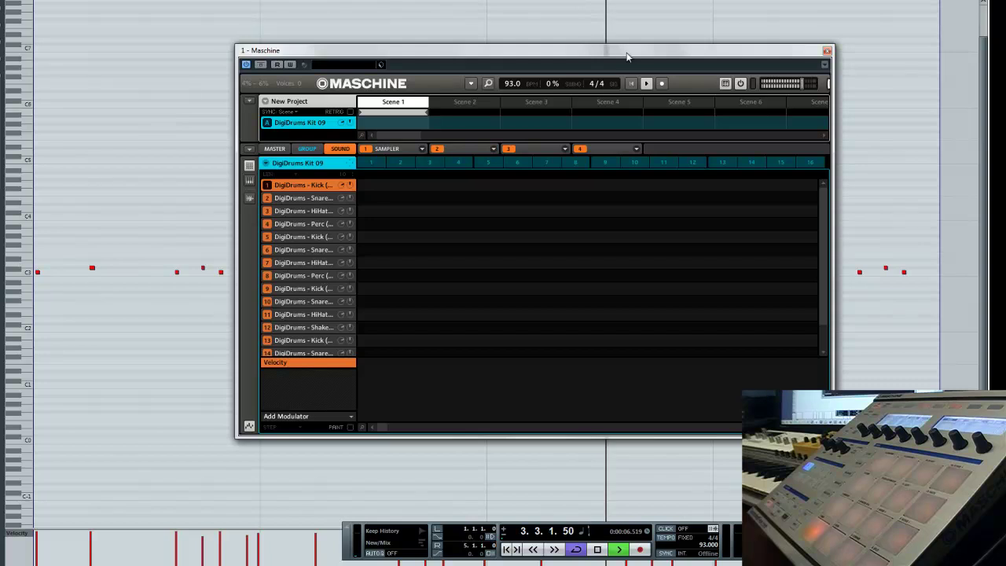
drag(667, 51, 626, 264)
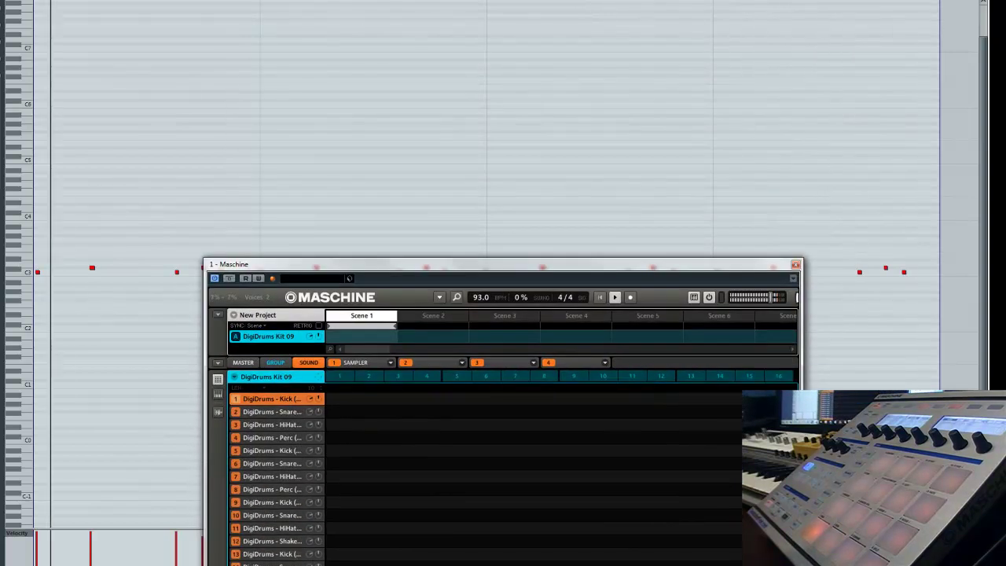
key(Return)
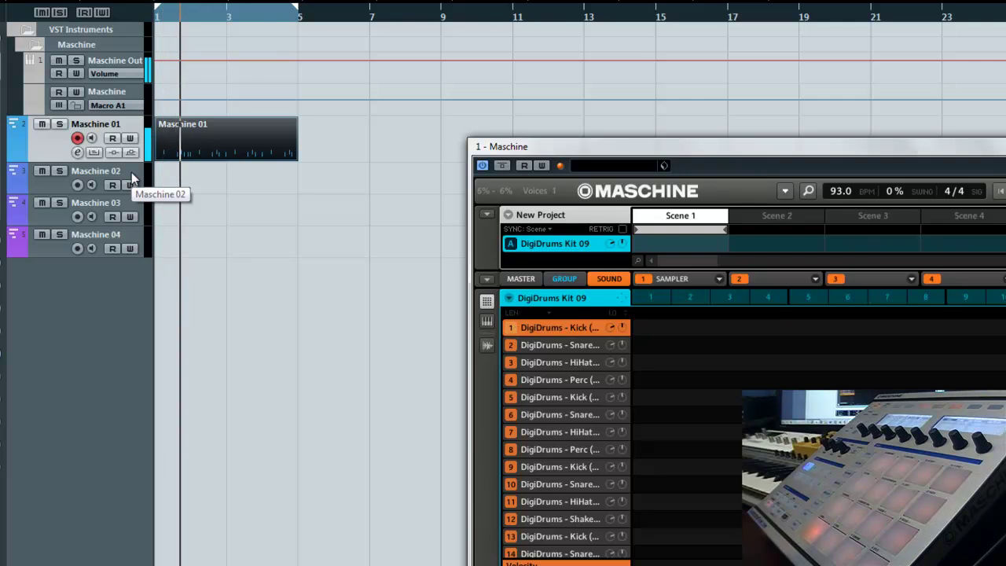
click(132, 172)
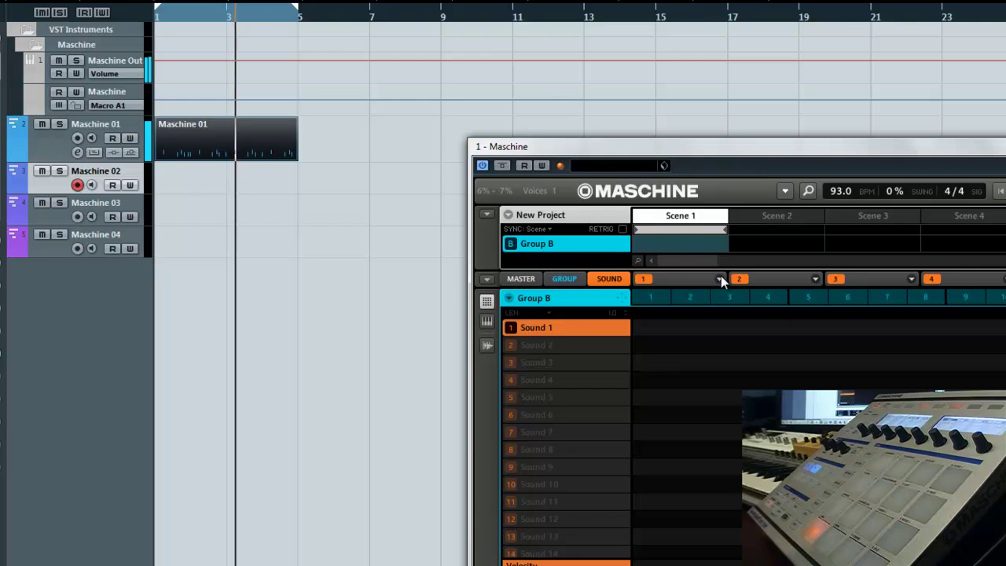
Load the DigiDrums Shake 1 shaker kit from Maschine's browser into the group
click(805, 192)
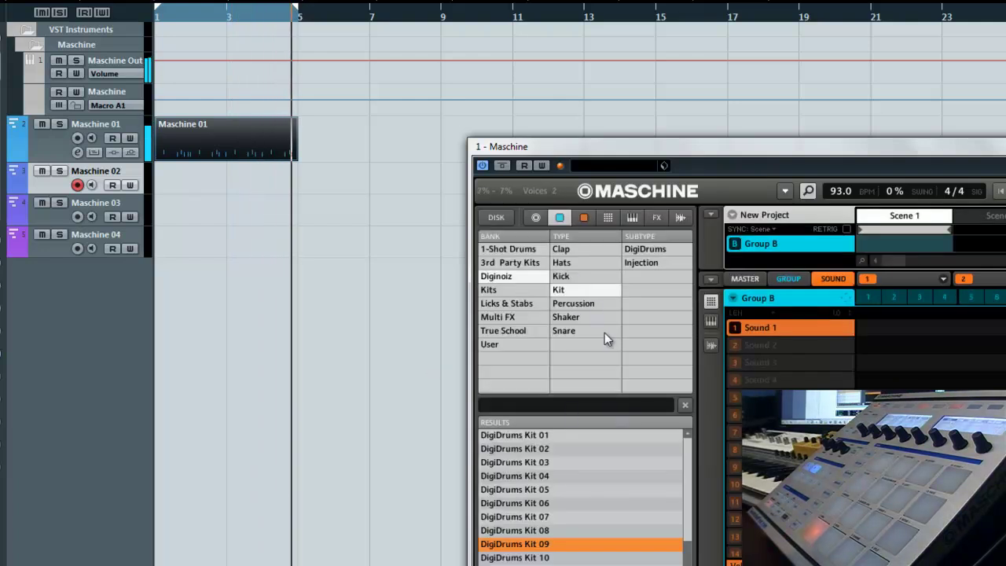
click(575, 318)
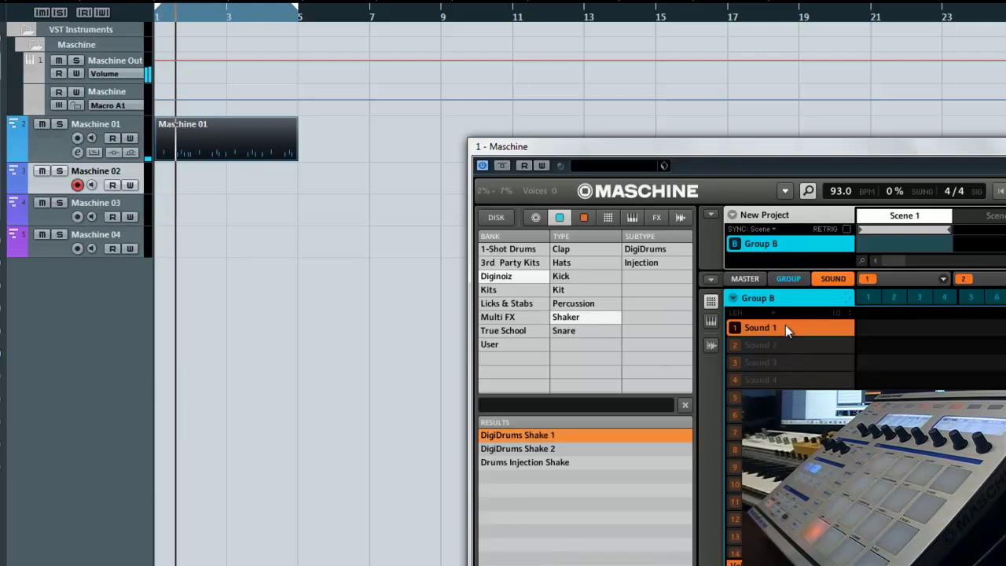
click(544, 434)
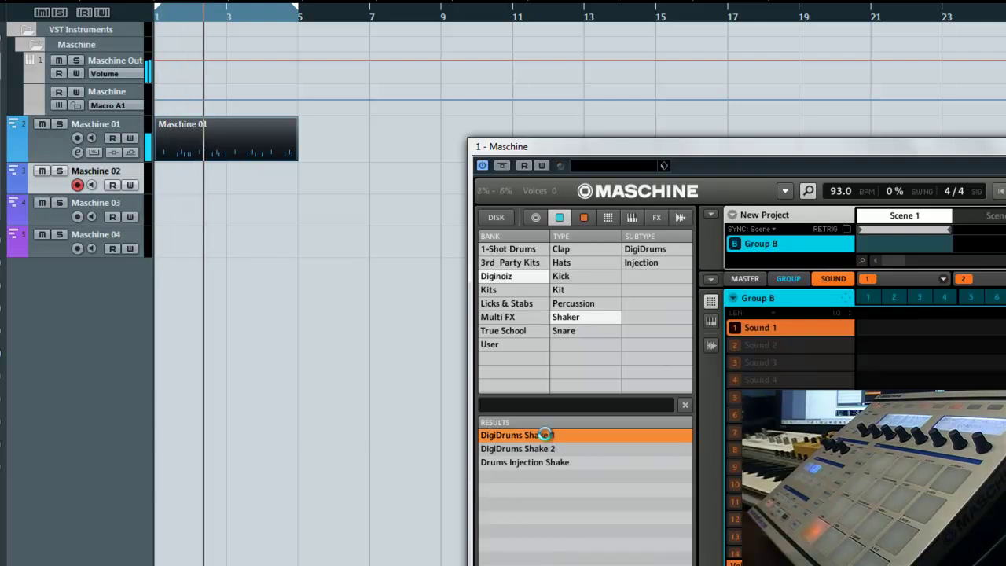
Map the shaker sounds to MIDI notes on channel 2 with Sound MIDI Batch Setup
right_click(750, 302)
click(774, 402)
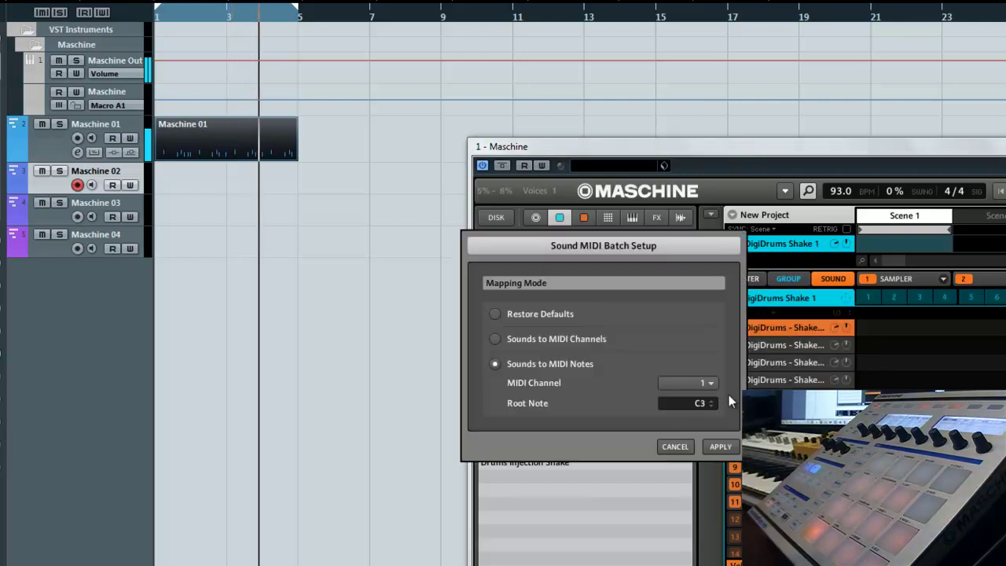
click(692, 384)
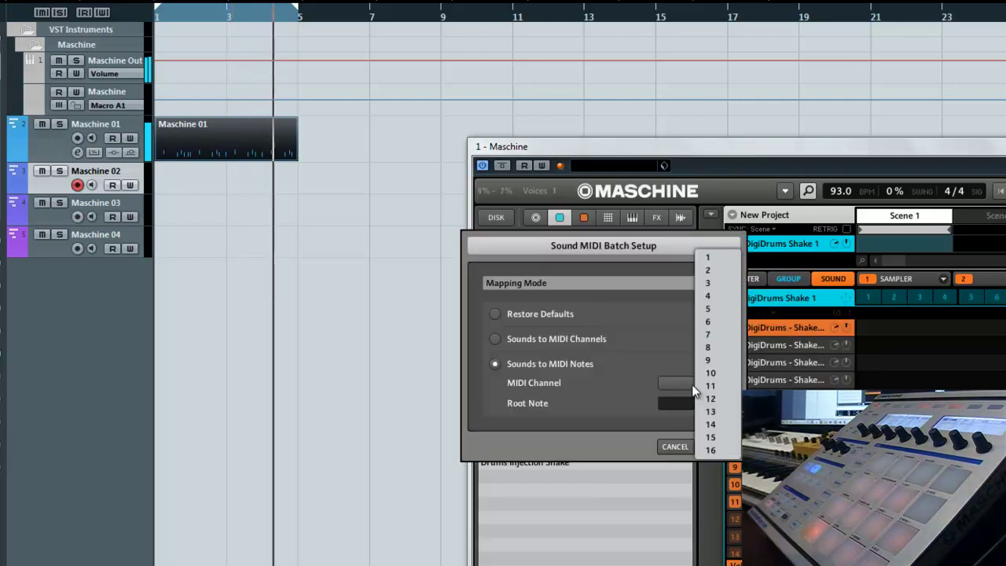
click(709, 272)
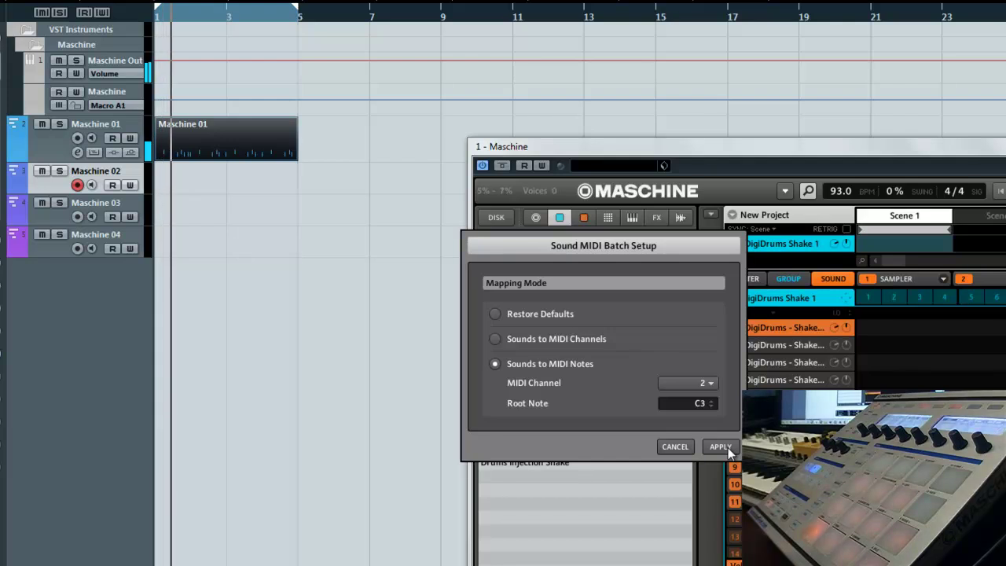
click(724, 446)
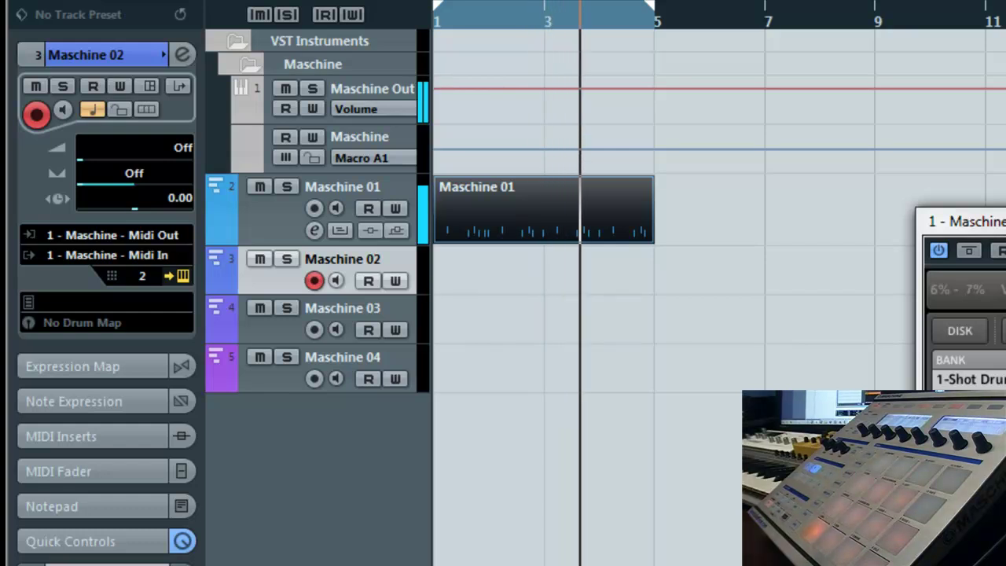
Record a shaker part on Maschine 02 from the project start, then stop recording
key(space)
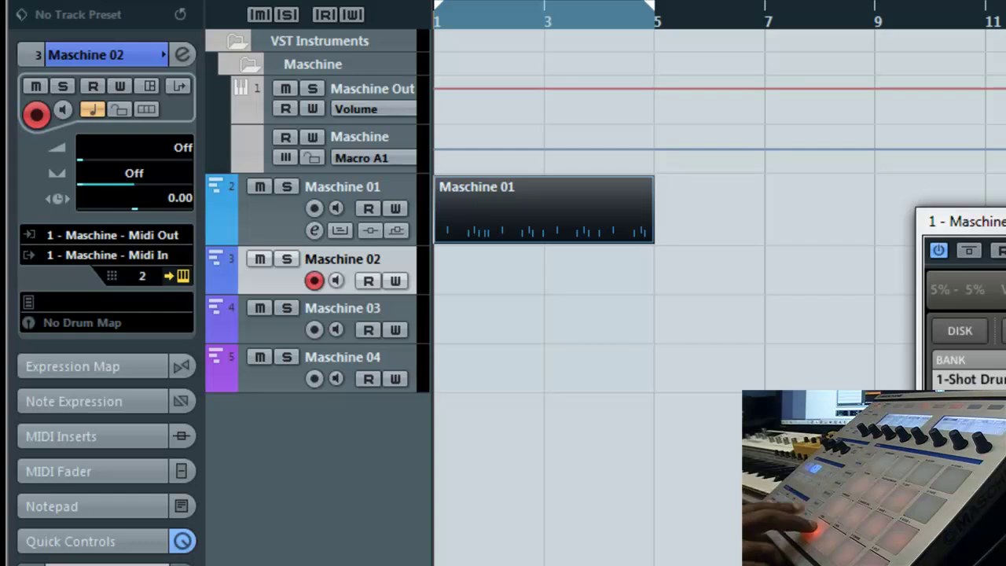
key(KP_Multiply)
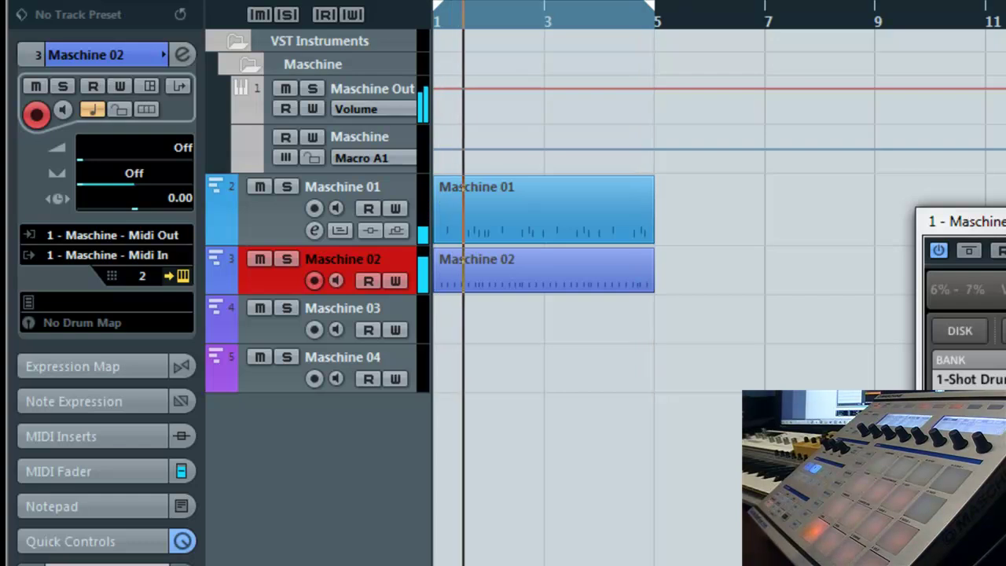
key(space)
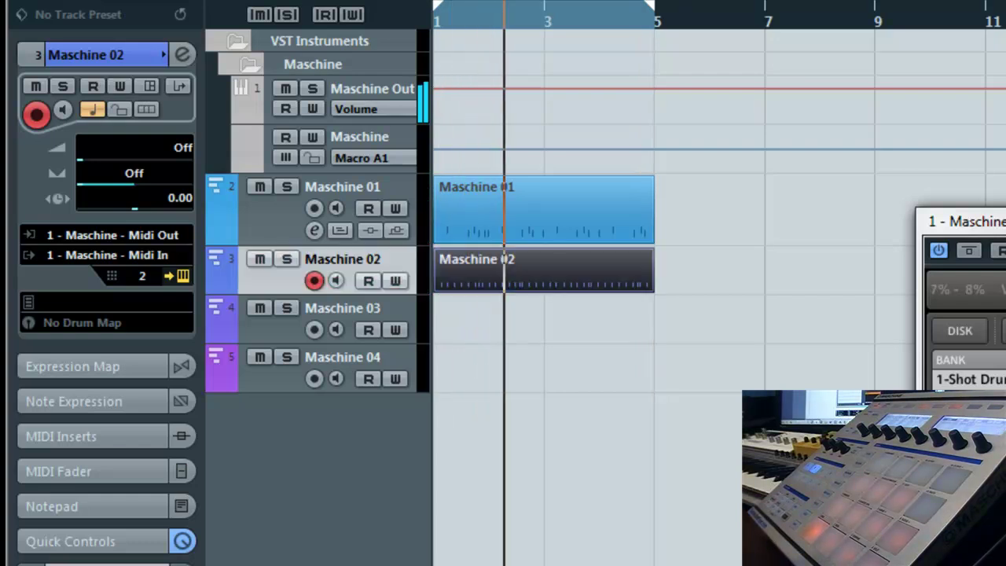
double_click(532, 283)
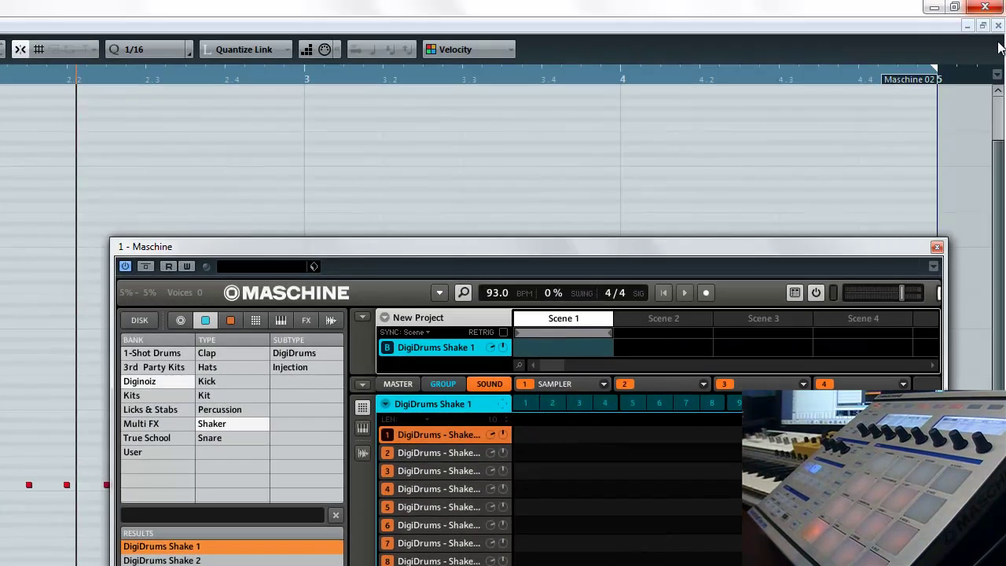
click(985, 7)
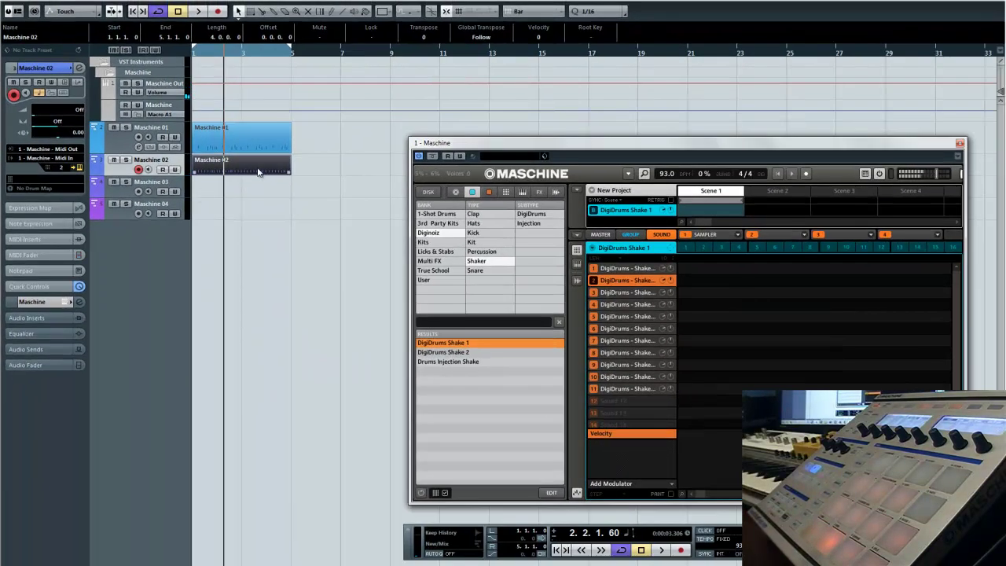
Delete the old Maschine 02 take and record a new shaker part from the project start
key(Delete)
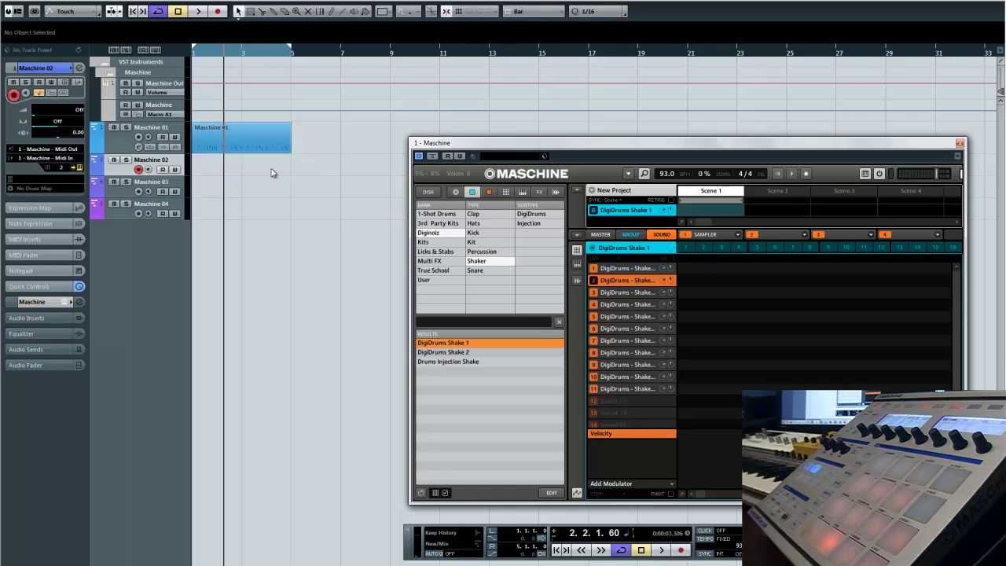
click(557, 550)
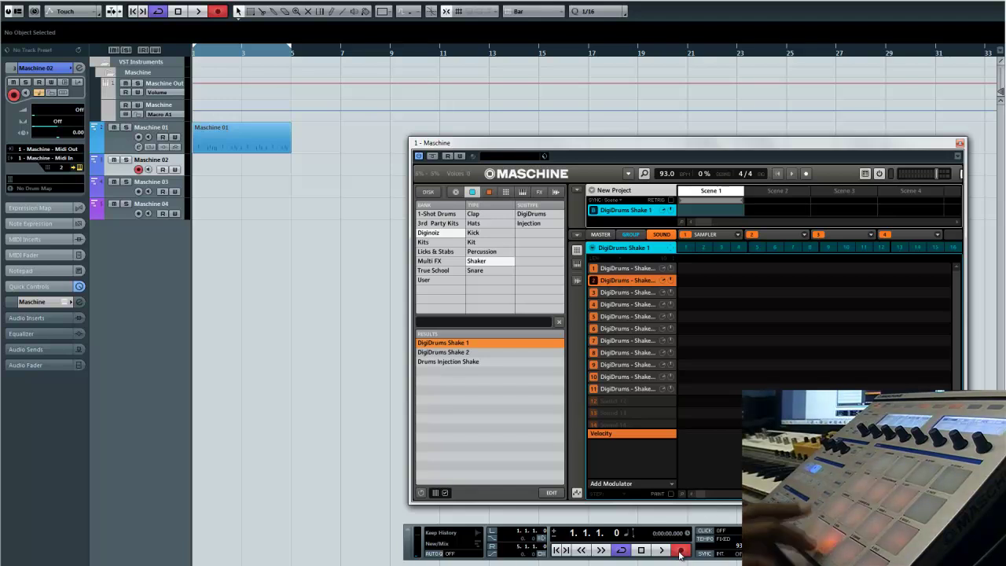
click(680, 551)
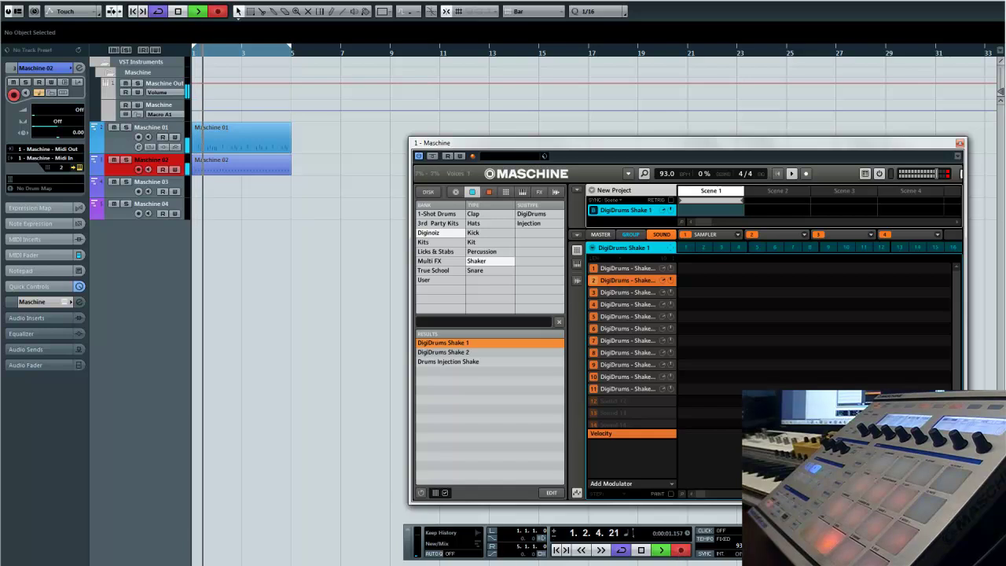
click(641, 550)
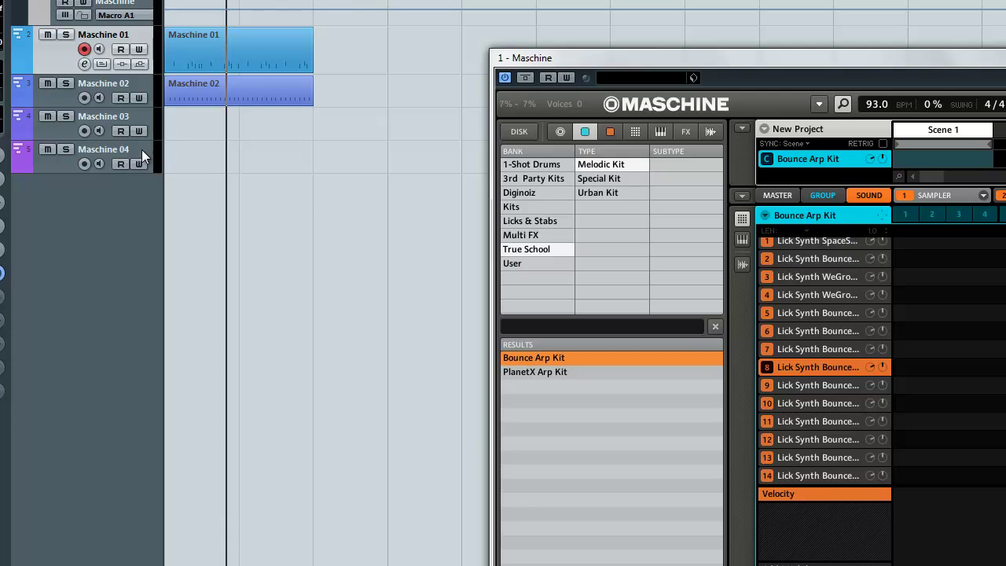
Record-arm Maschine 03 and browse Maschine's True School Lead instrument presets
click(66, 130)
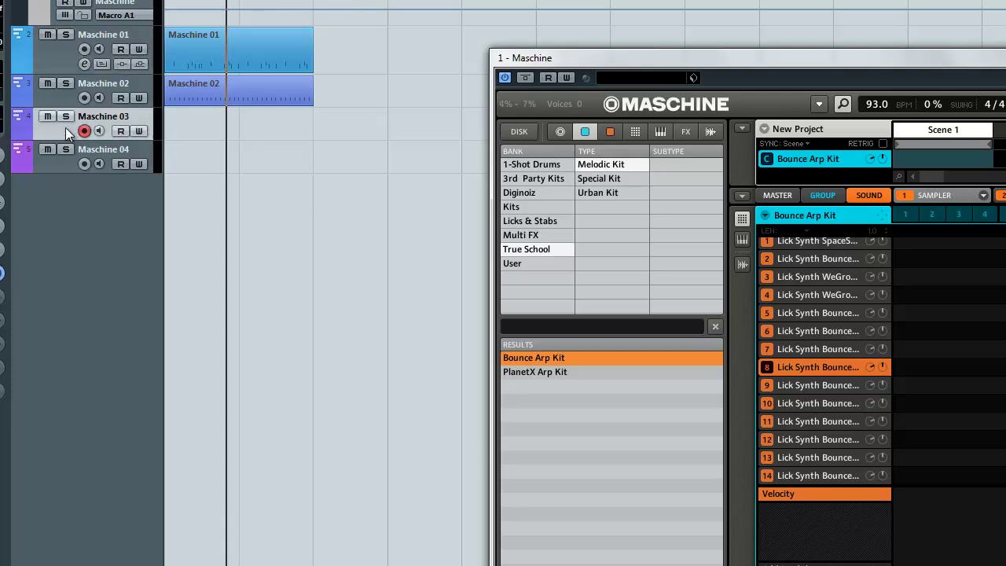
click(607, 132)
click(539, 178)
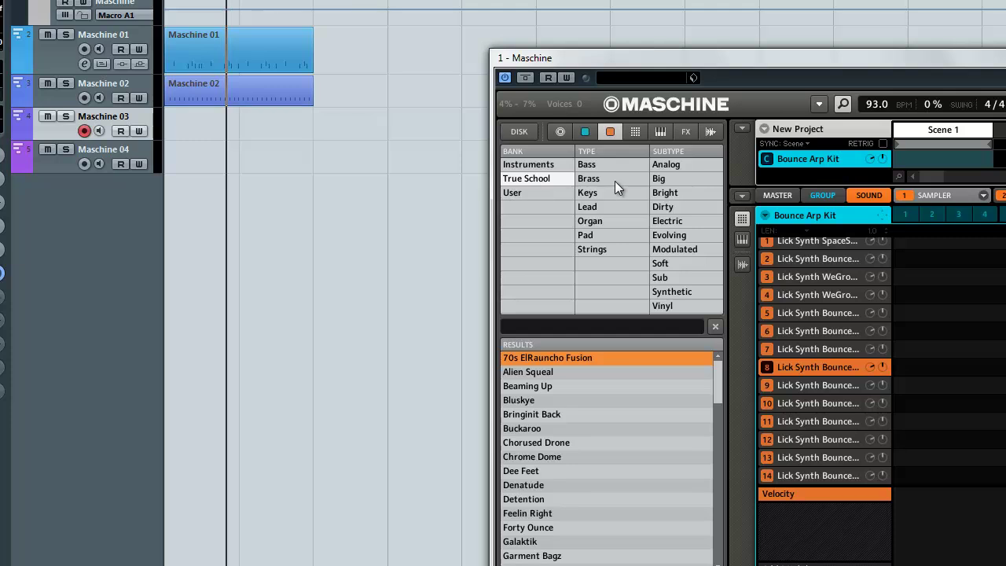
click(593, 179)
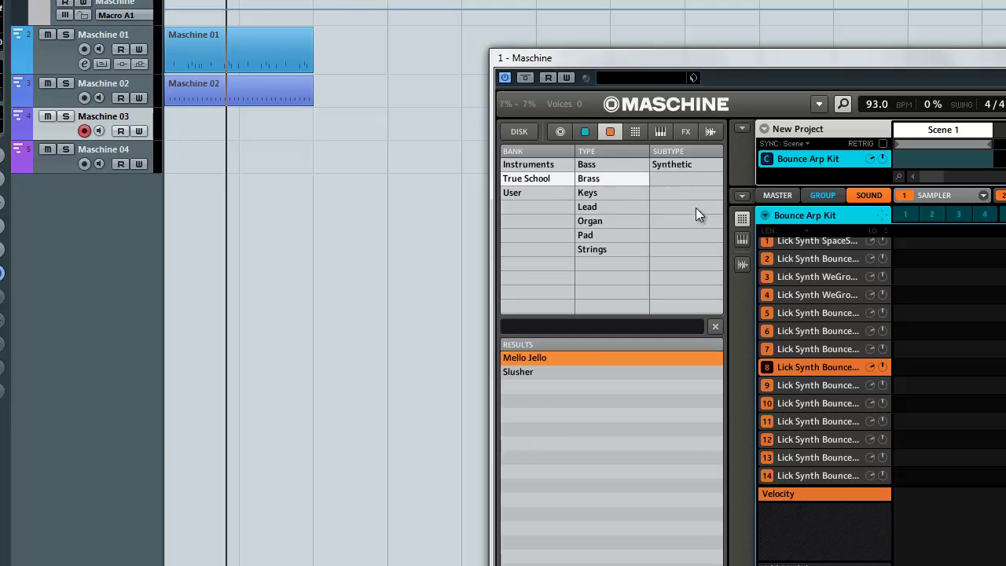
click(600, 206)
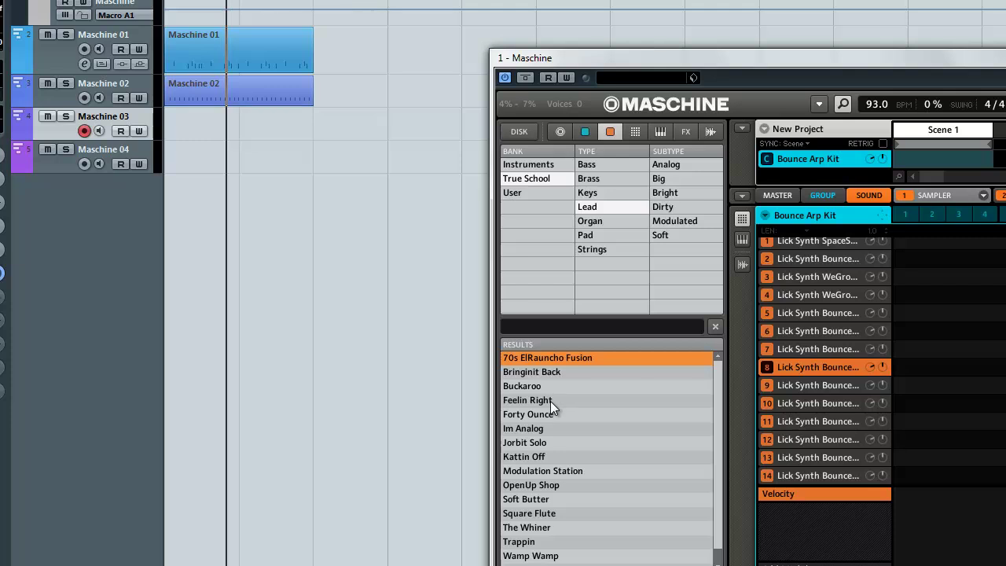
Reset Group C to empty and set Maschine 03's MIDI input to the MK-249C USB keyboard
right_click(764, 213)
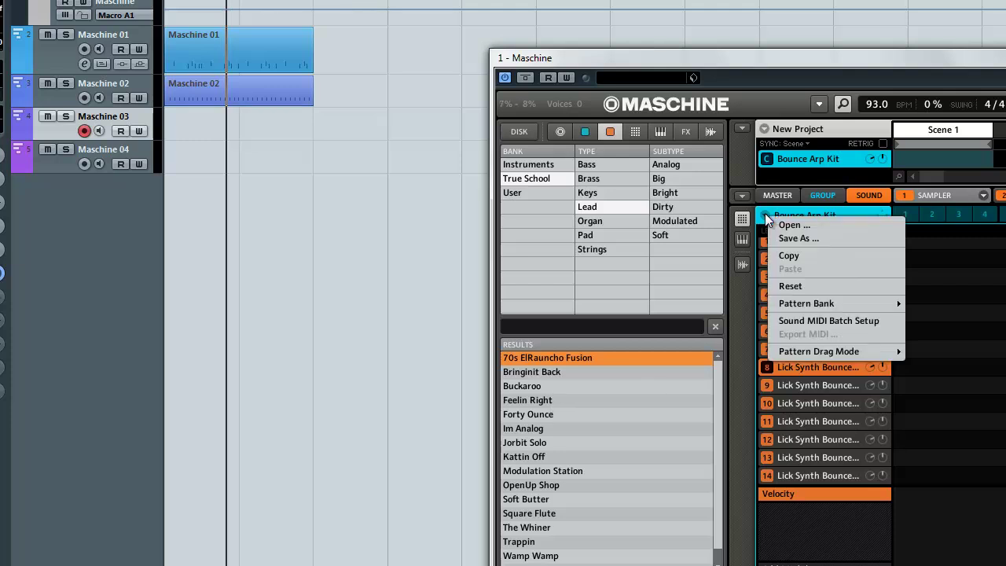
click(790, 286)
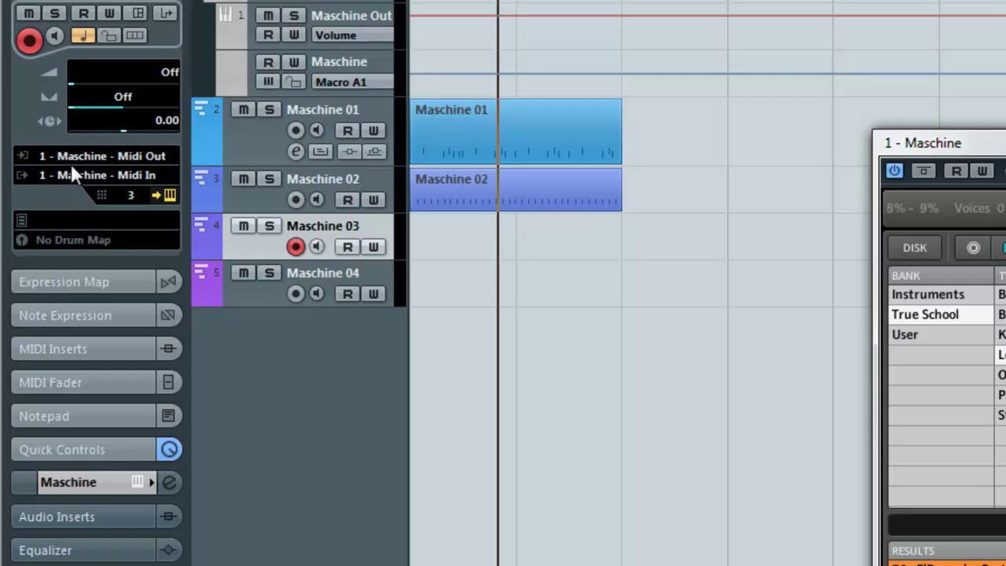
click(75, 160)
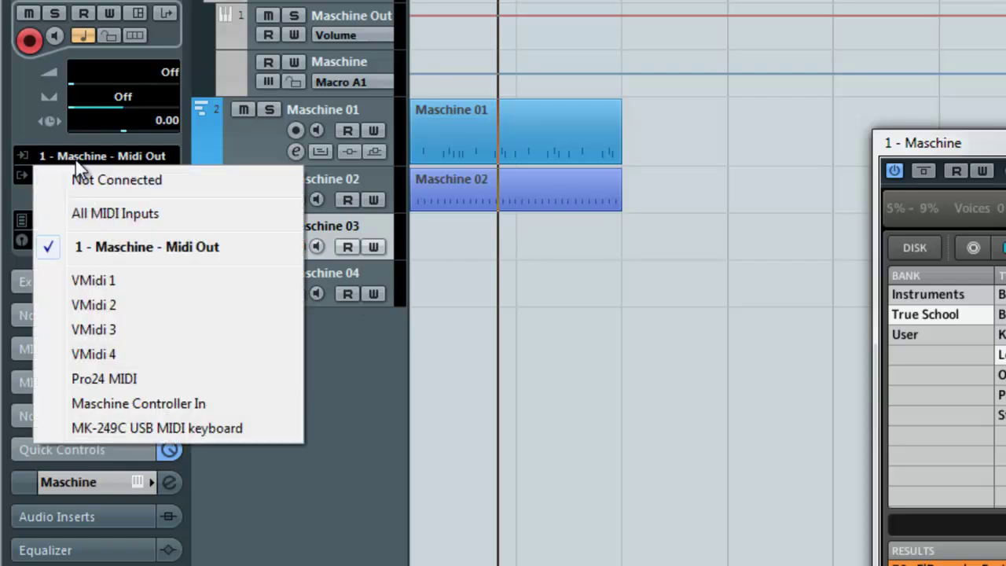
click(168, 422)
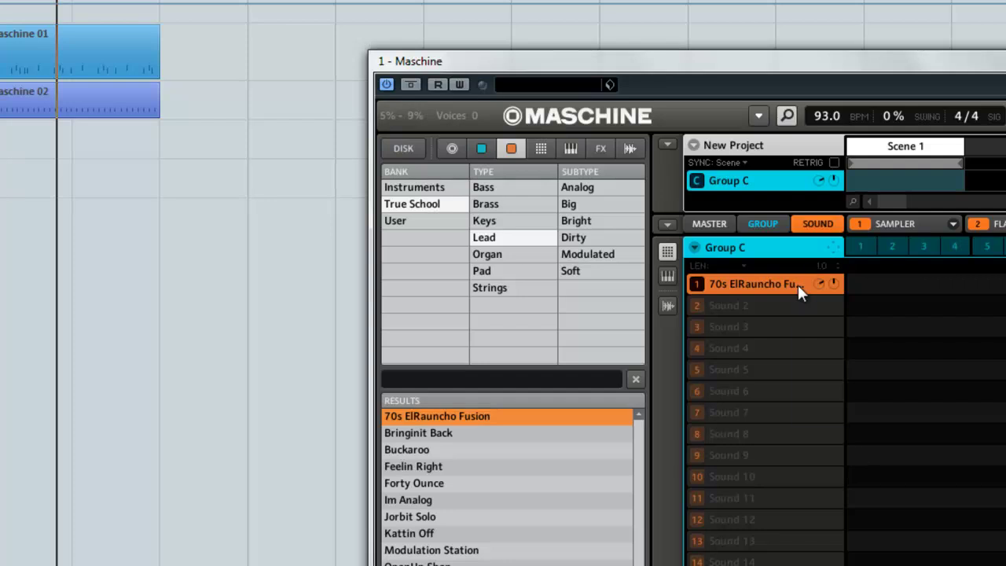
Restore and apply Group C's default MIDI mapping in Sound MIDI Batch Setup
right_click(798, 284)
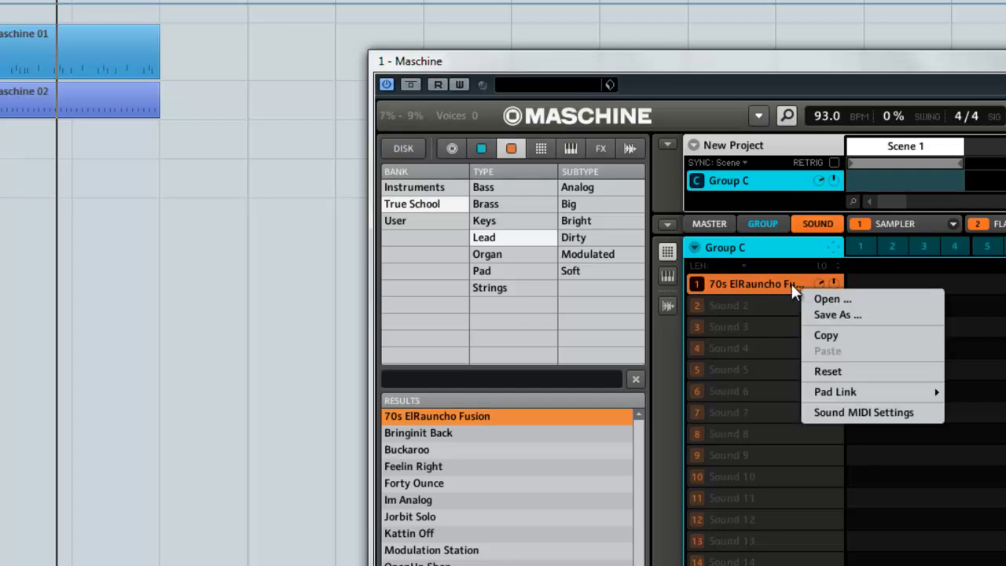
click(706, 245)
right_click(698, 246)
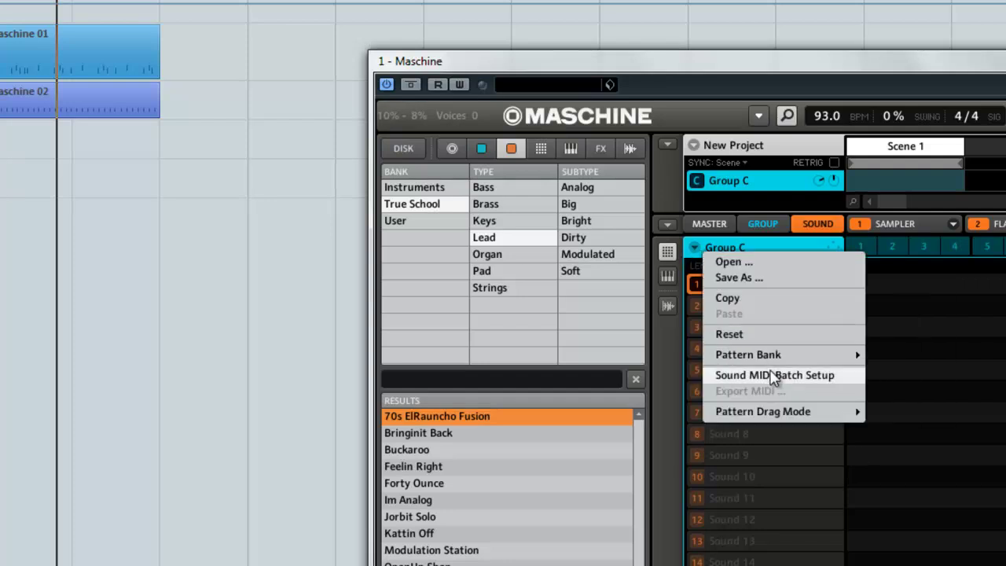
click(774, 374)
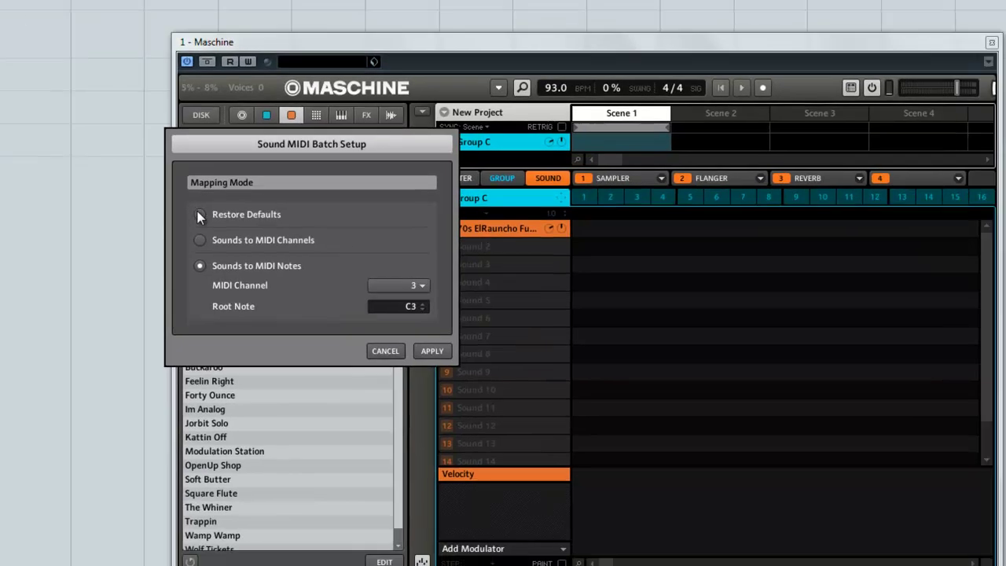
click(412, 267)
click(397, 343)
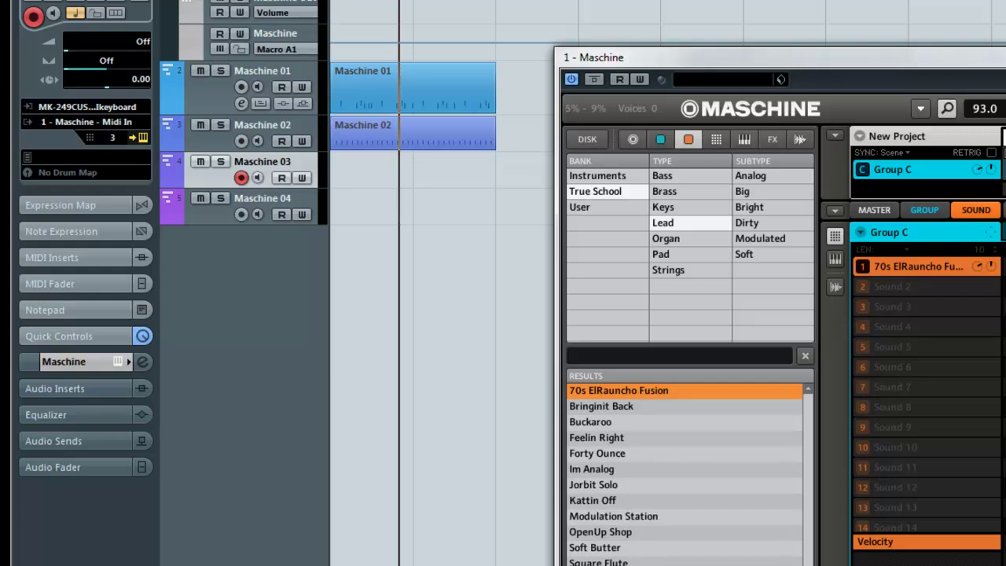
Enable MIDI input on channel 3 for the 70s ElRauncho Fusion lead sound
key(Home)
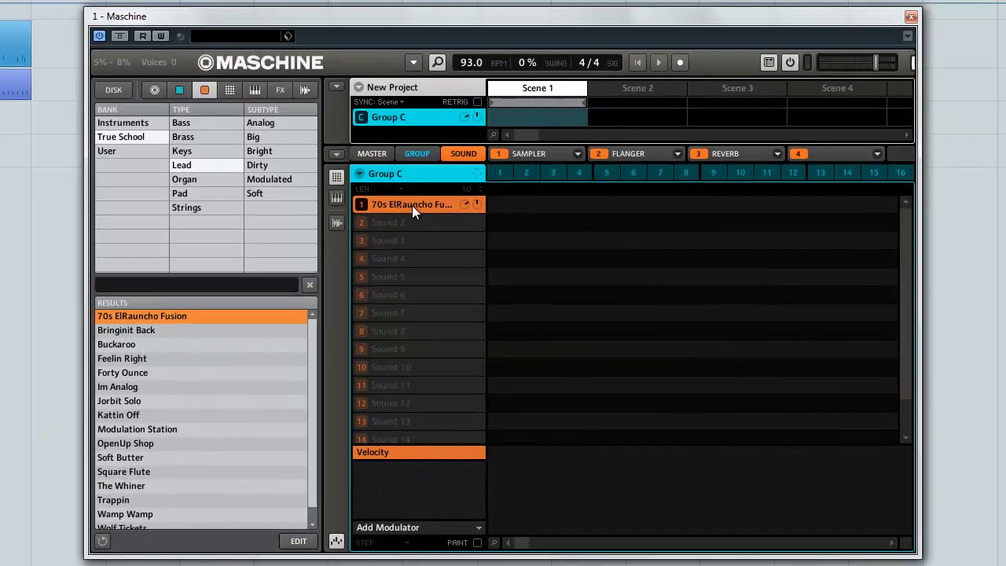
right_click(918, 267)
click(468, 312)
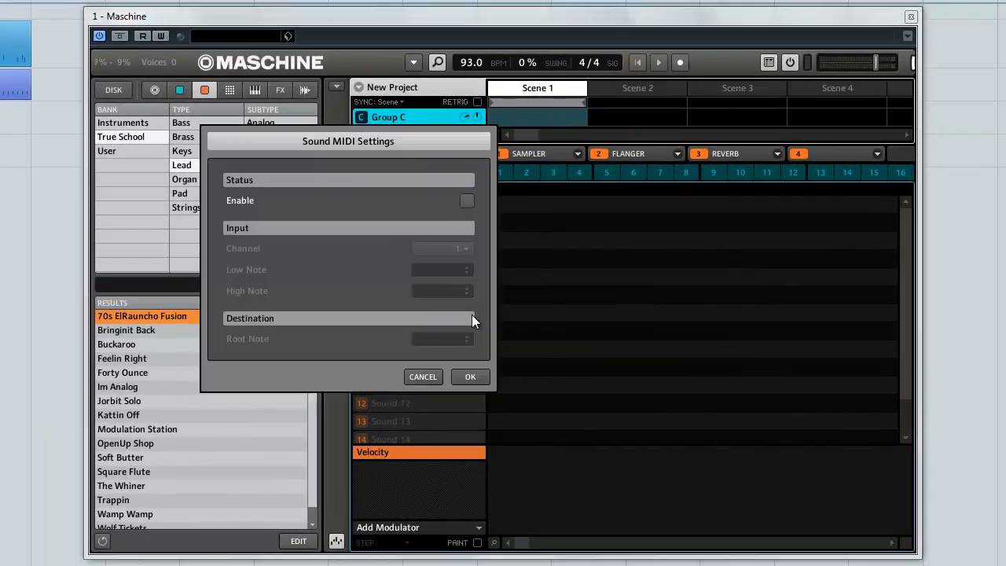
click(467, 201)
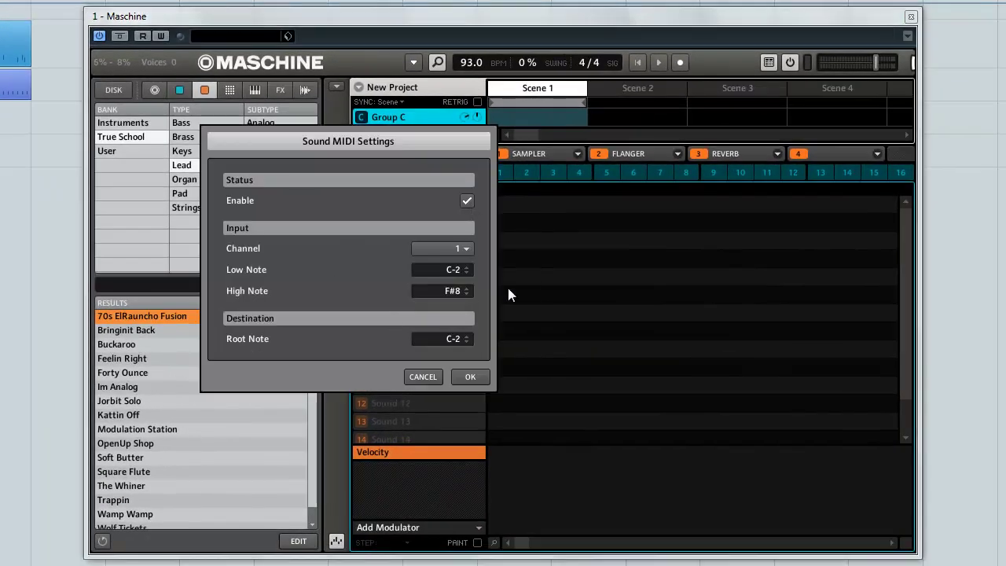
click(467, 249)
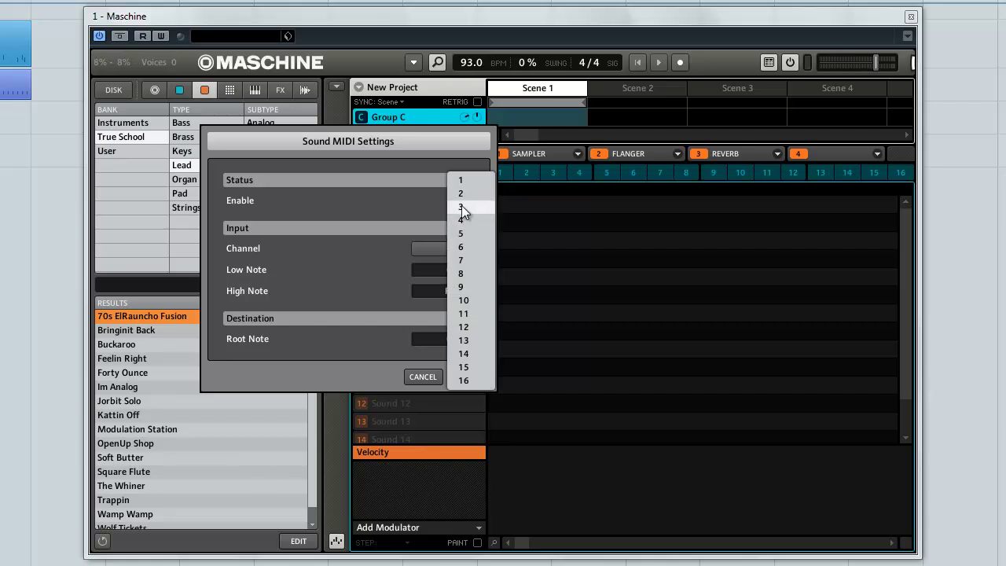
click(461, 206)
click(470, 375)
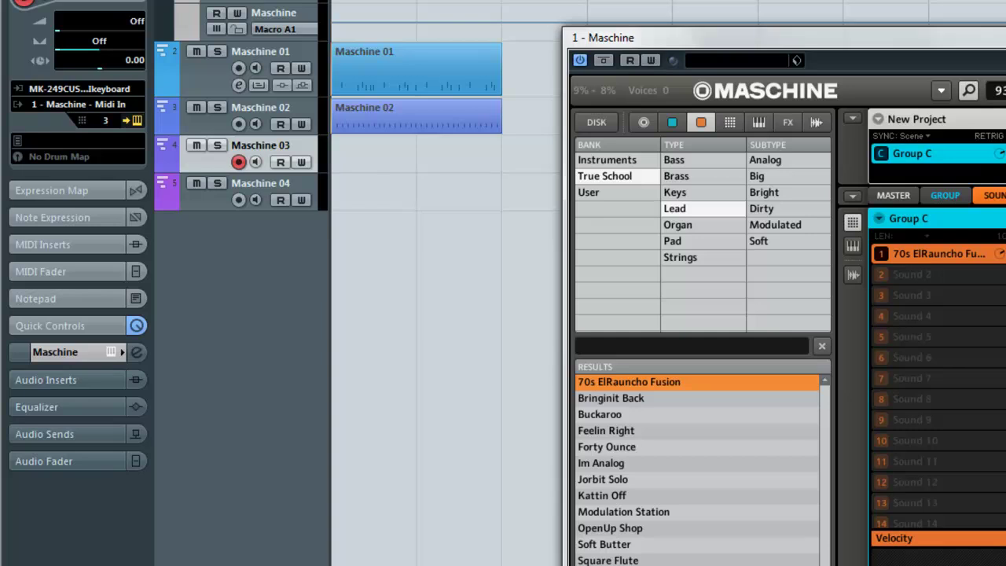
Record a lead melody on Maschine 03 from the keyboard, then stop playback
key(KP_Multiply)
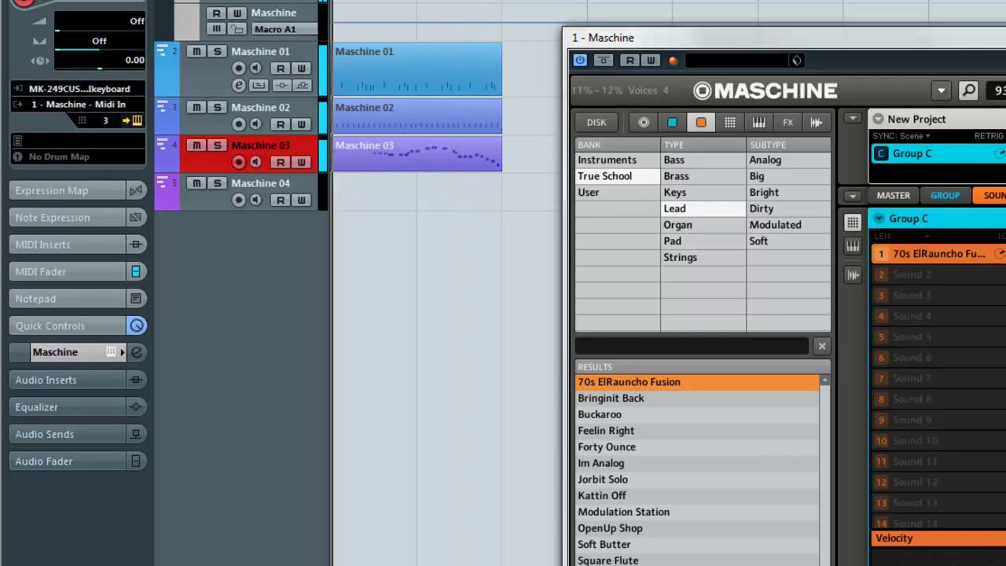
key(KP_Multiply)
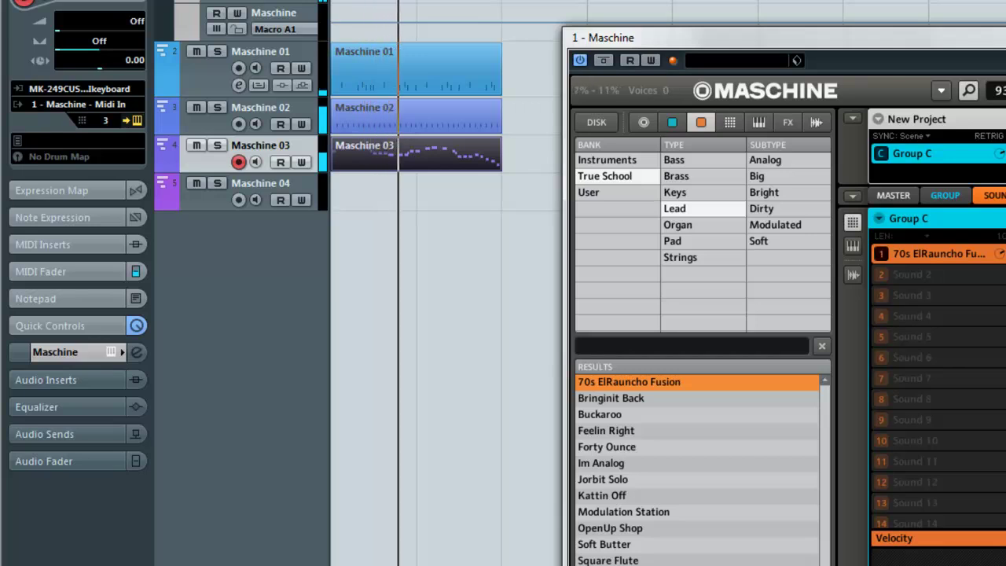
key(space)
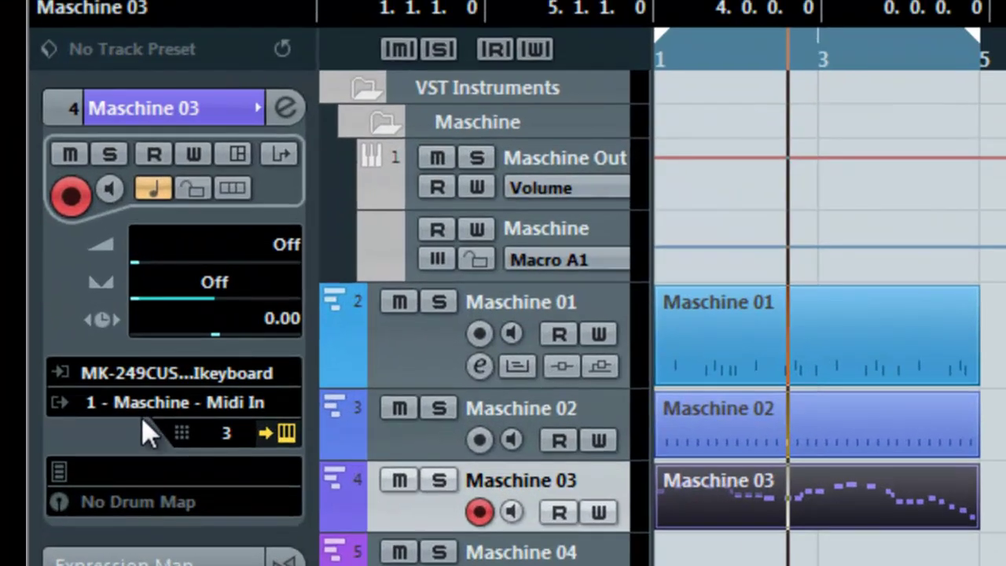
Select the Maschine 01 drum part and record-arm the Maschine 01 track again
click(837, 324)
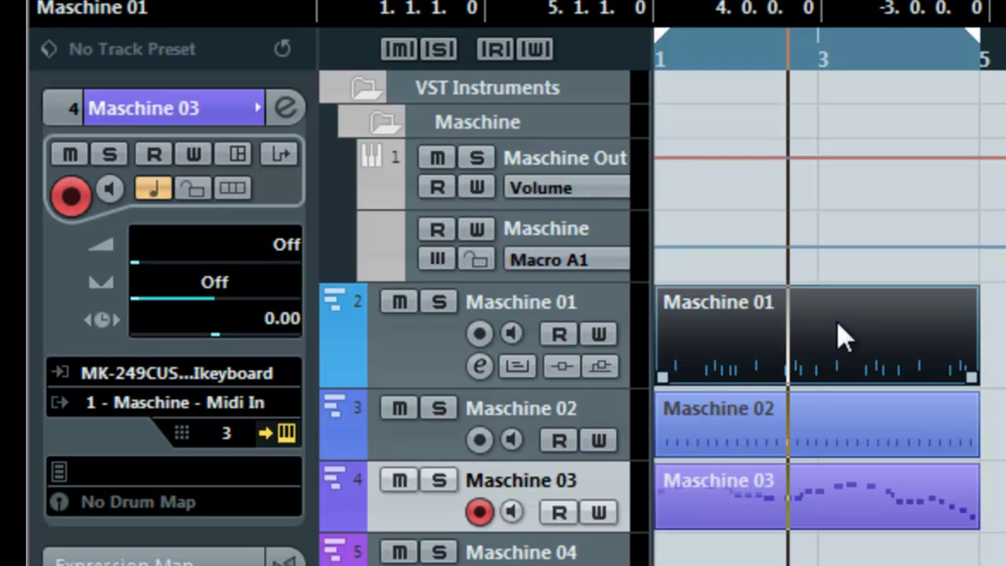
click(440, 368)
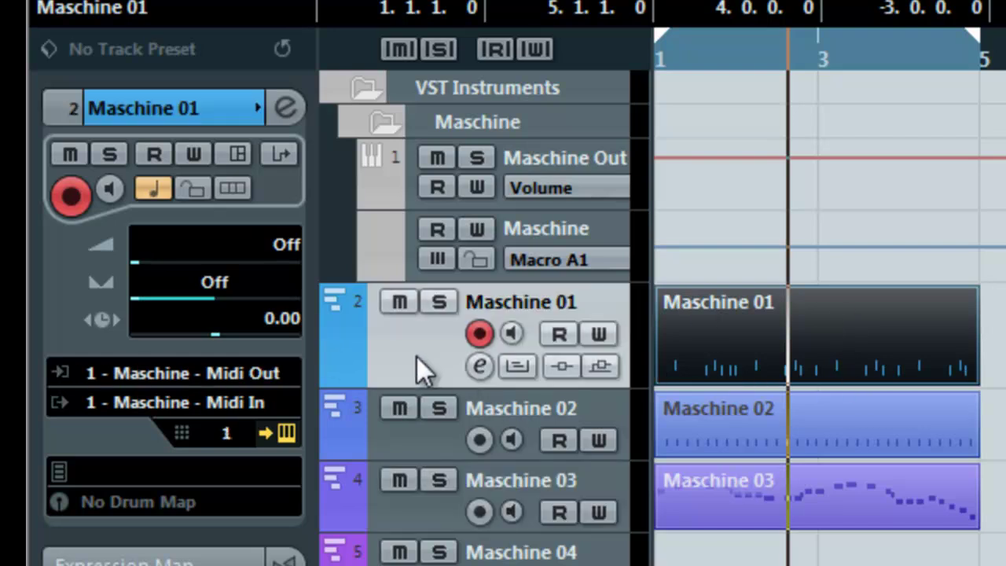